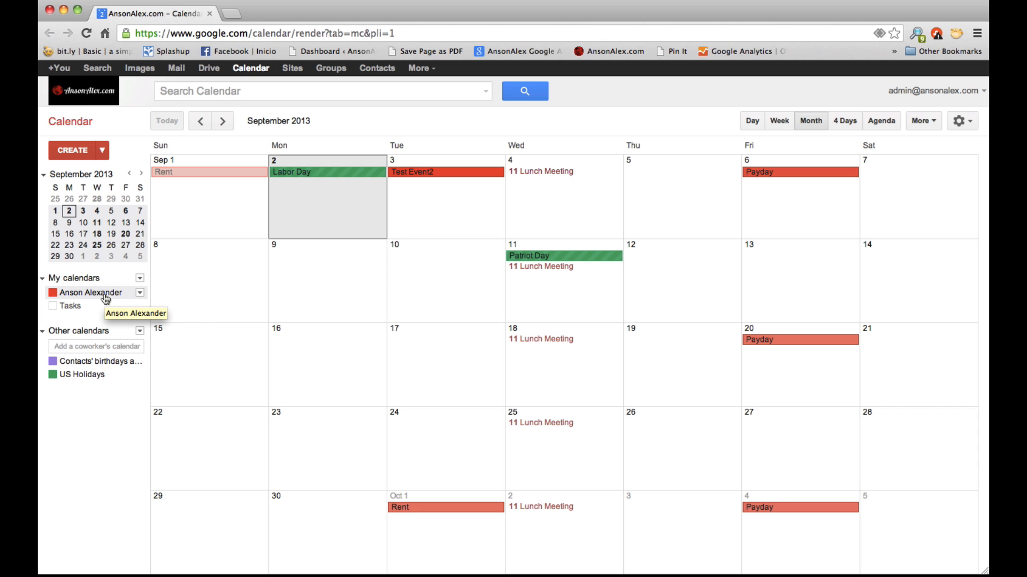
Step: Hide the personal calendar's events in the month view and show them again
left_click(103, 294)
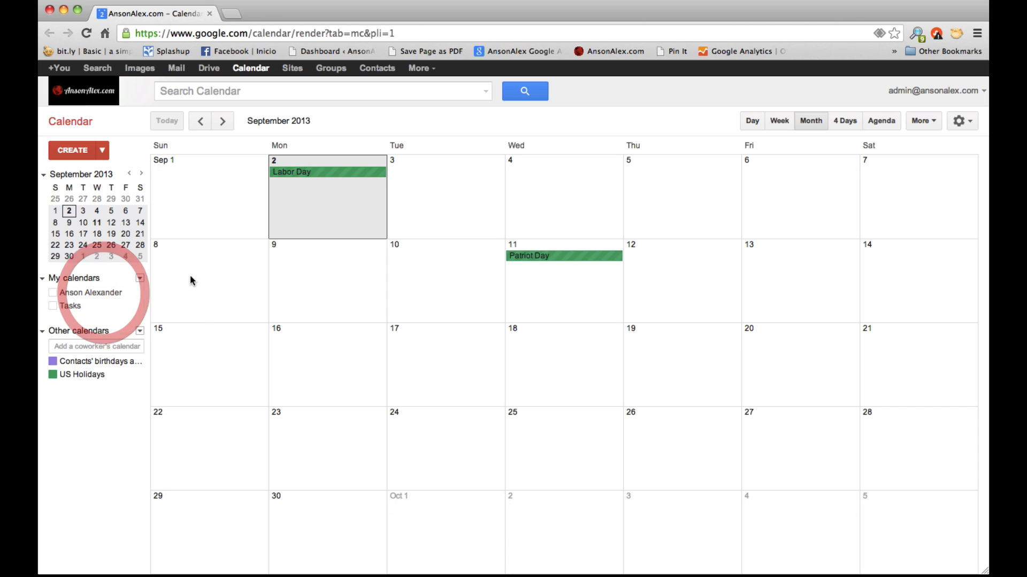
left_click(120, 298)
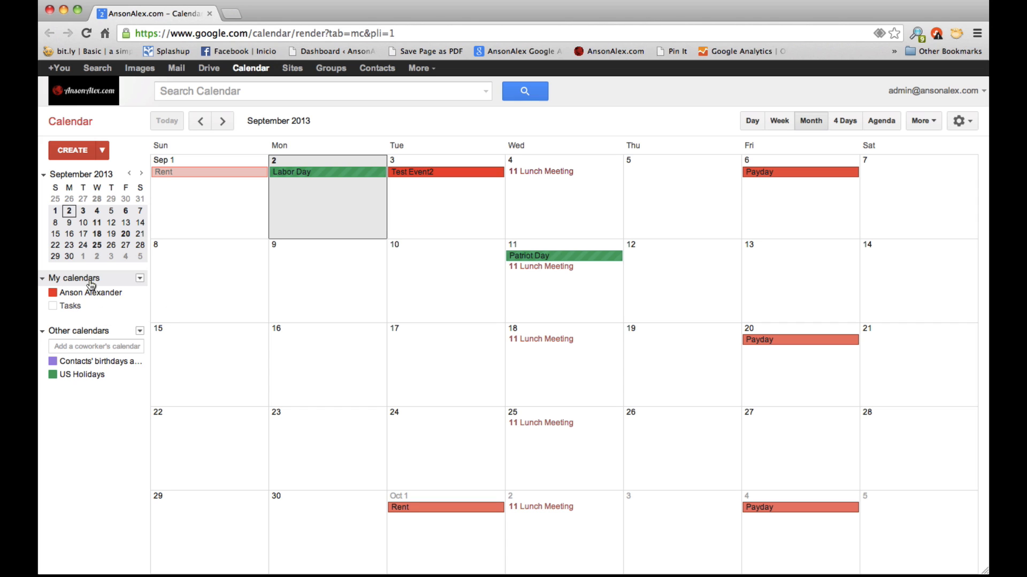
Step: Start a new calendar named "Organizational Events", leaving its description empty
left_click(140, 282)
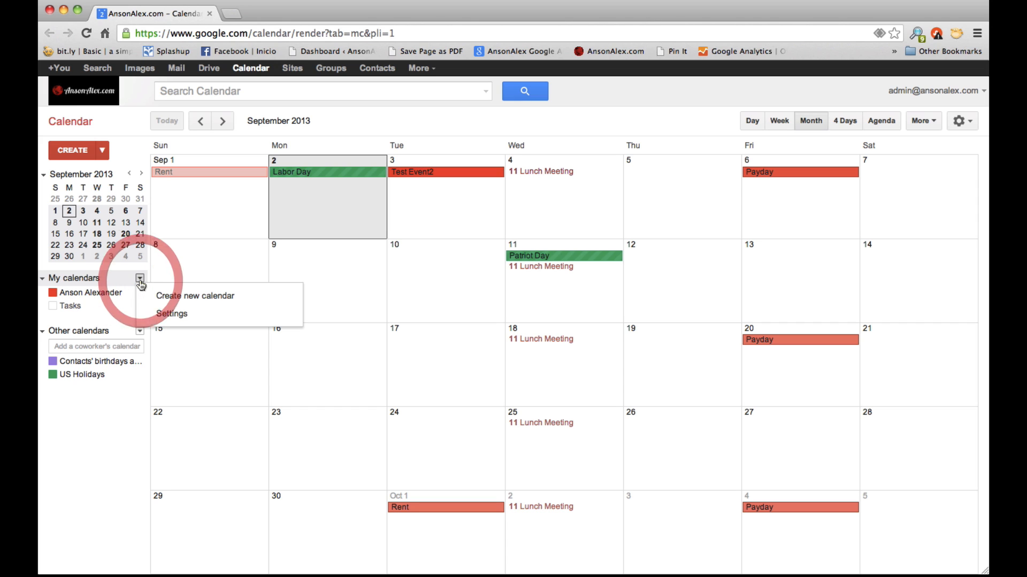
left_click(258, 303)
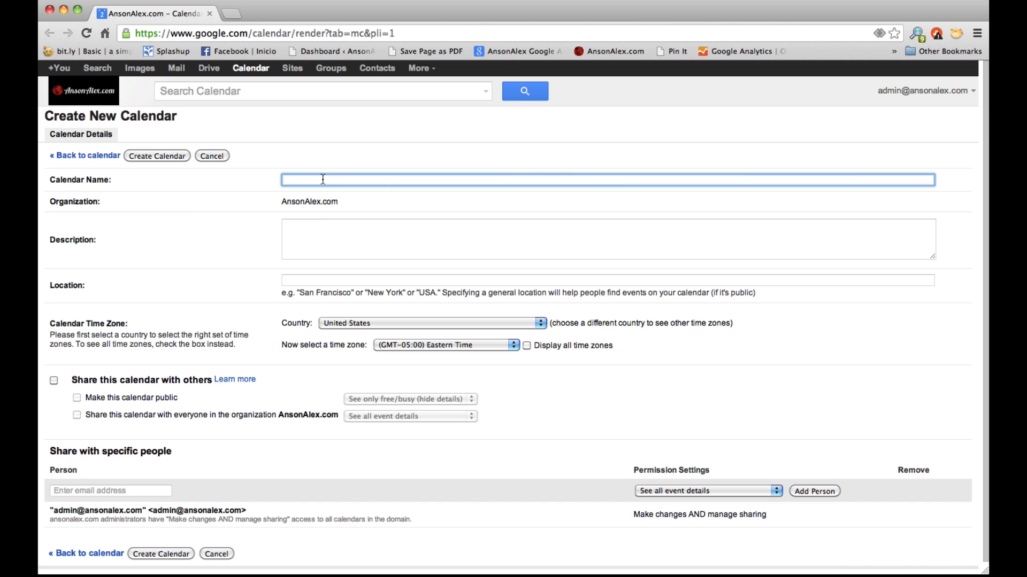
type("Organizational Events")
left_click(355, 244)
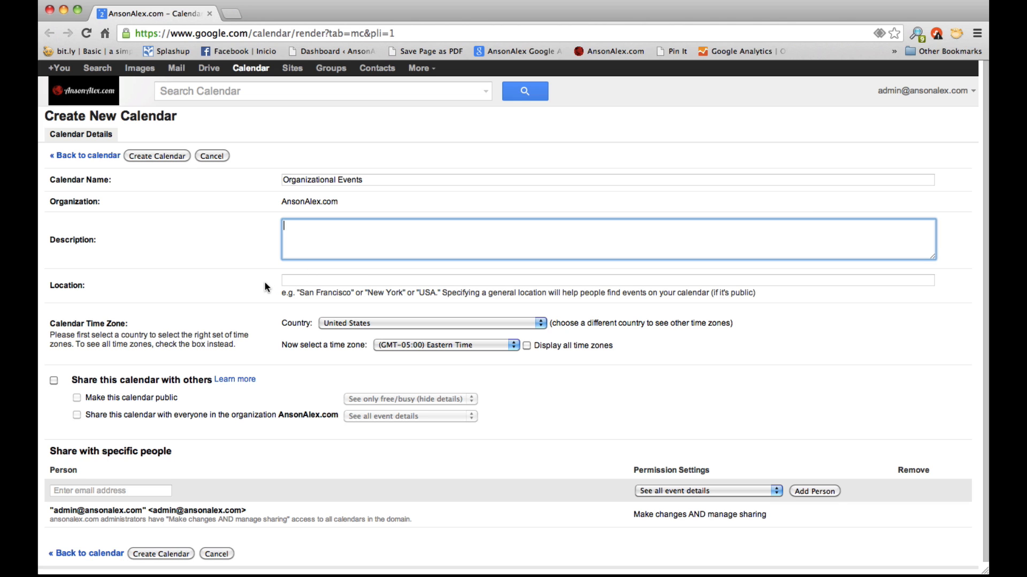
Step: Share the new calendar with everyone in the AnsonAlex.com organization, with permission set to See all event details
scroll(323, 319, "down", 1)
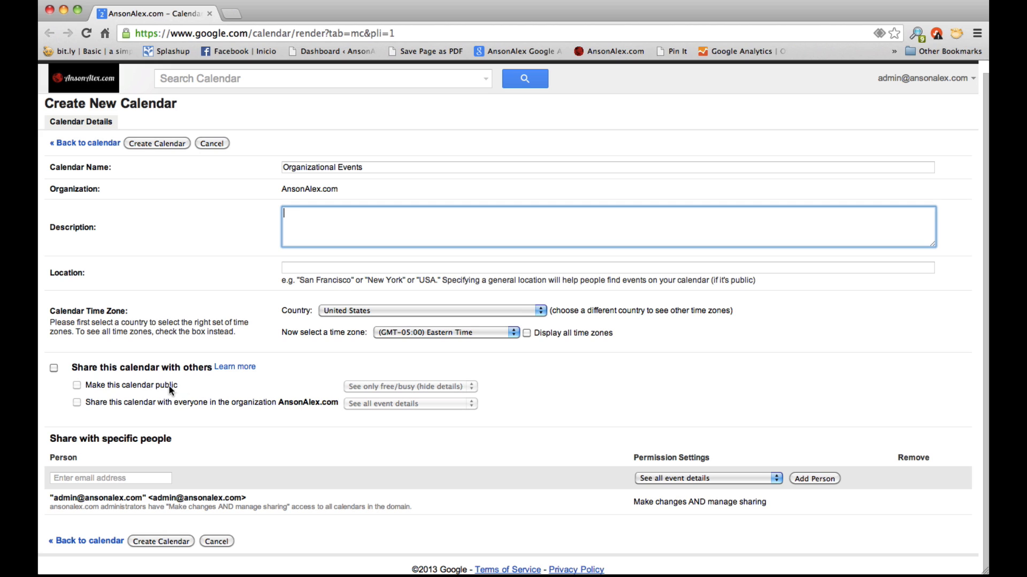
left_click(54, 368)
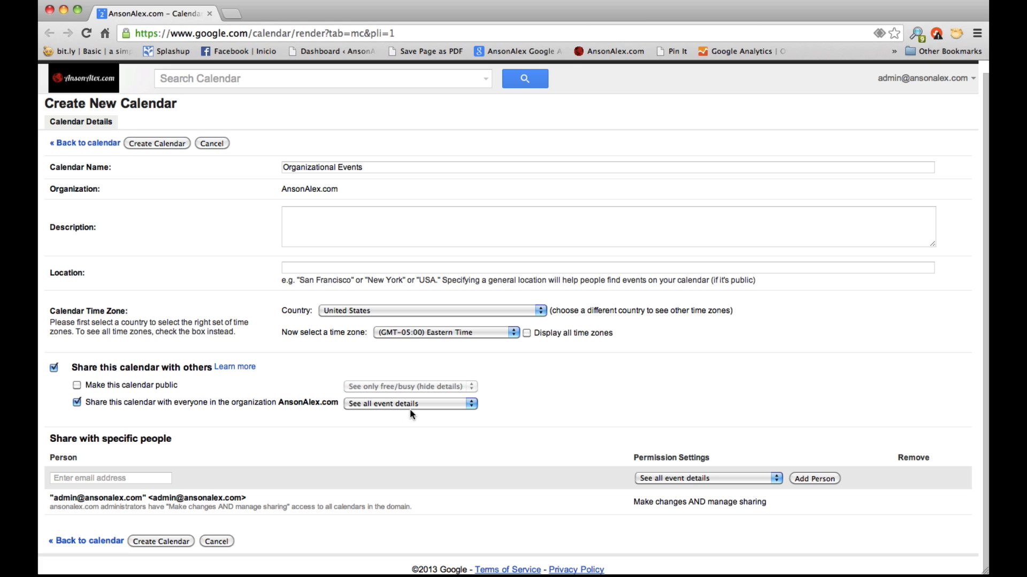
left_click(473, 407)
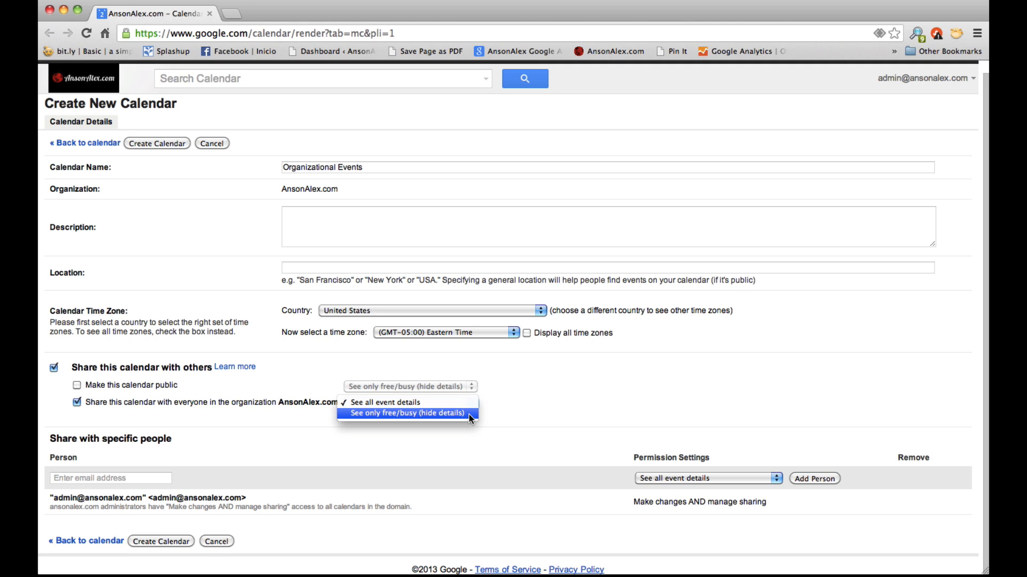
left_click(460, 415)
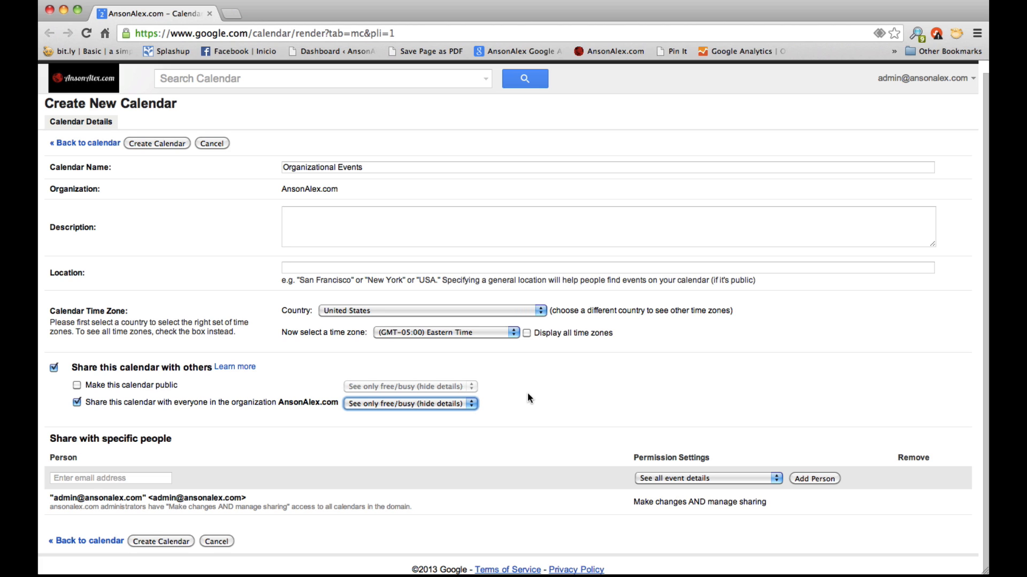
left_click(460, 406)
left_click(391, 394)
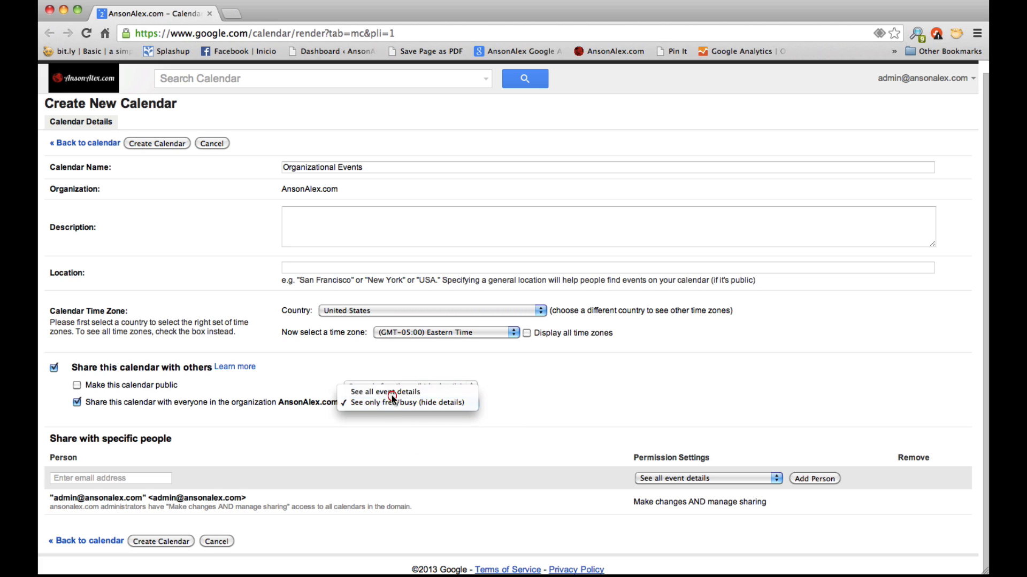
left_click(529, 378)
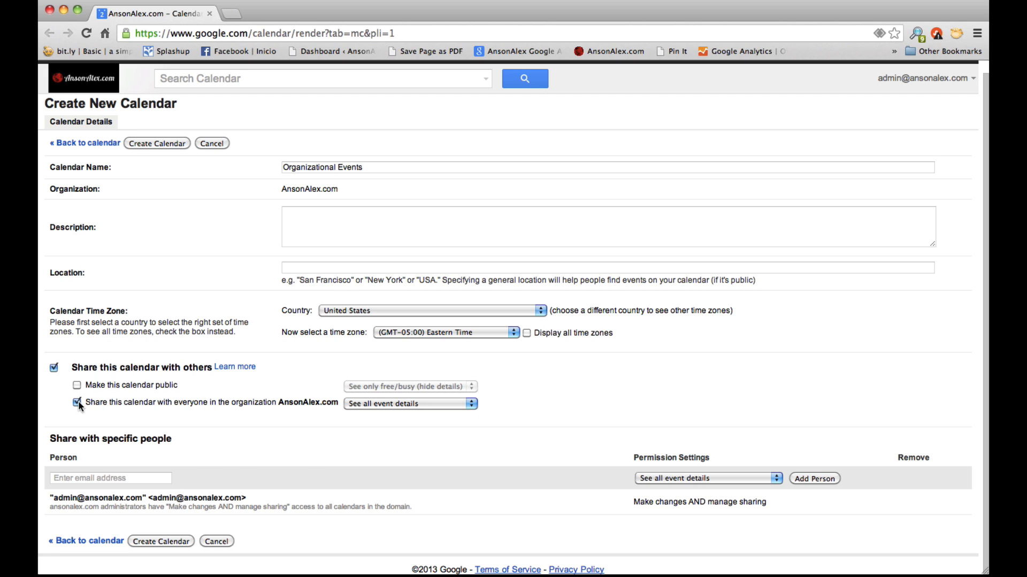
Step: Share with a specific coworker, granting the Make changes AND manage sharing permission, and create the calendar
left_click(130, 482)
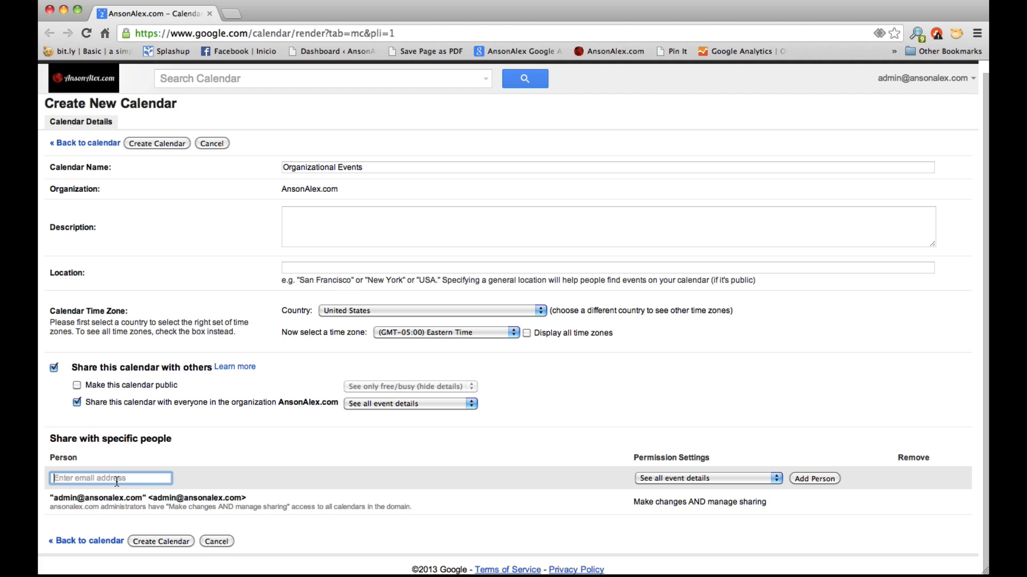
type("br")
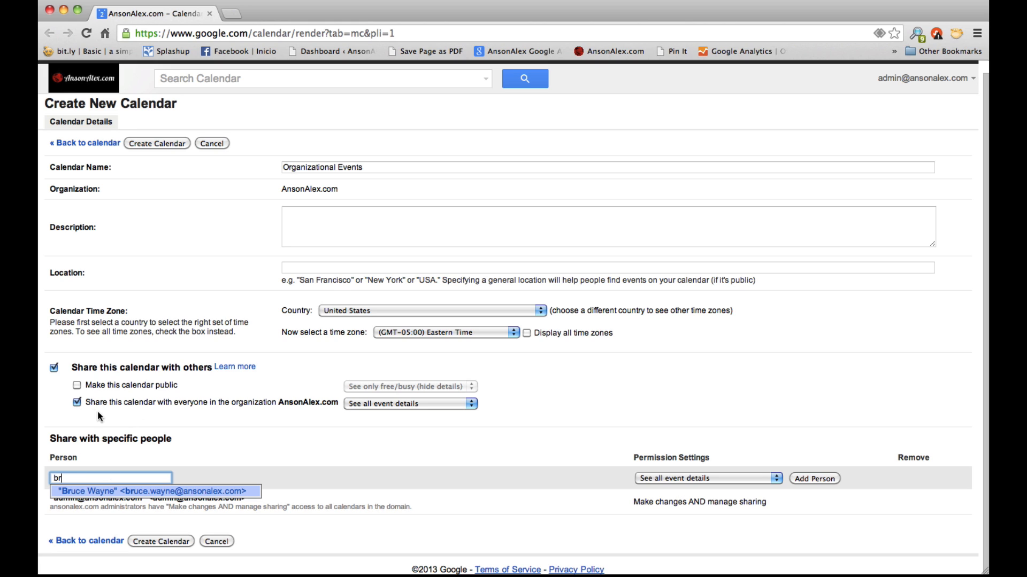
left_click(92, 497)
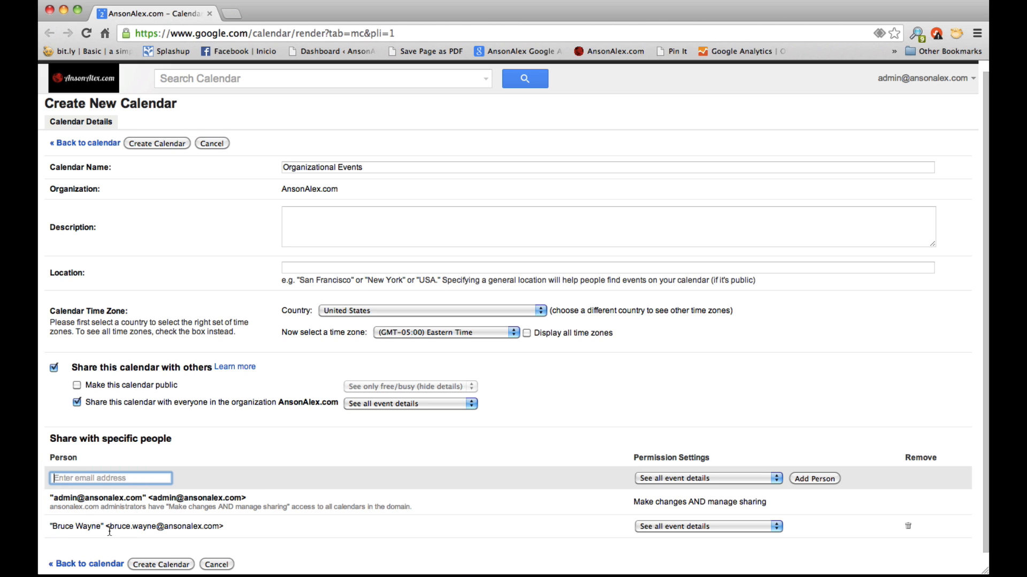
scroll(306, 514, "down", 1)
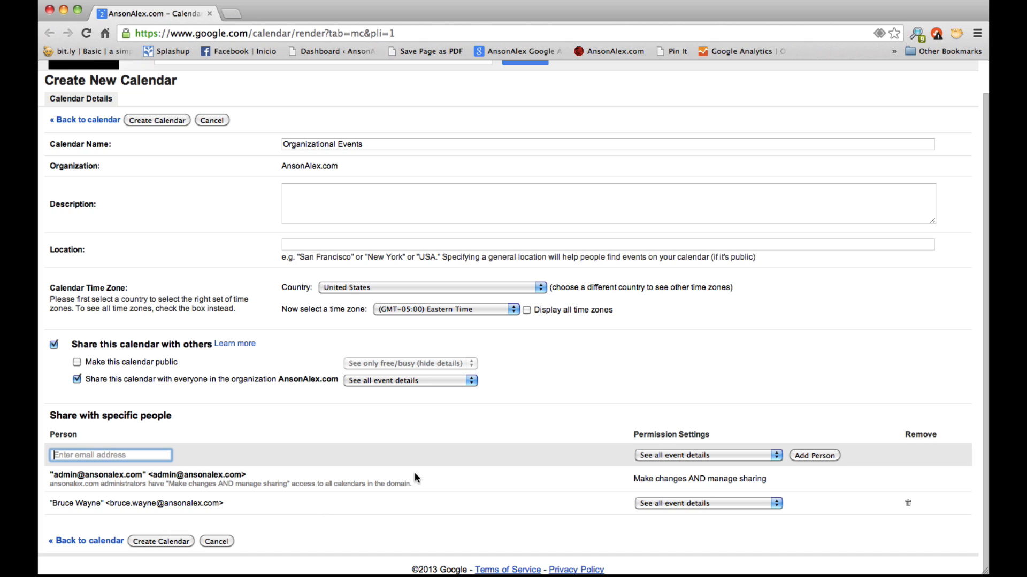
left_click(692, 504)
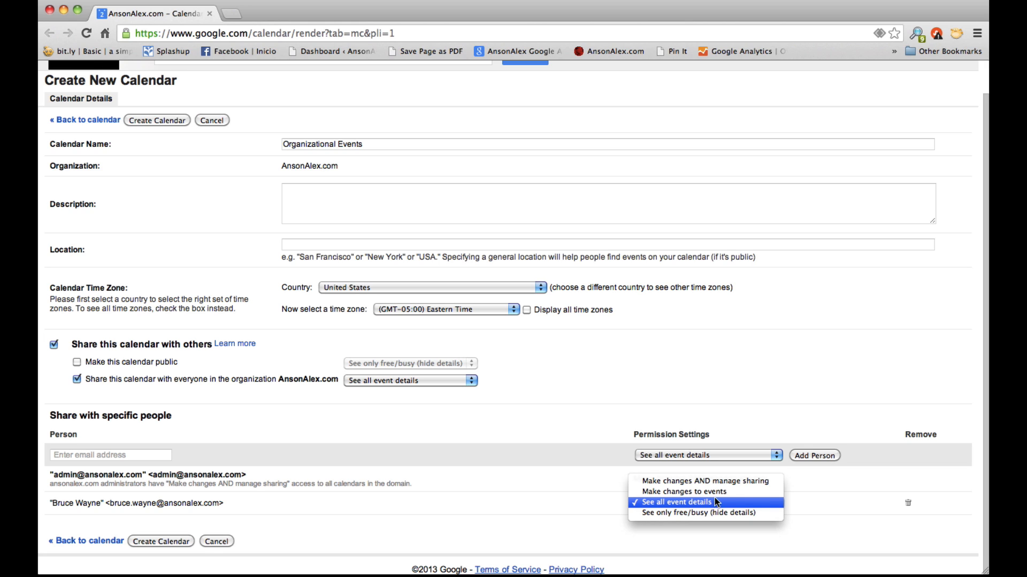
left_click(768, 483)
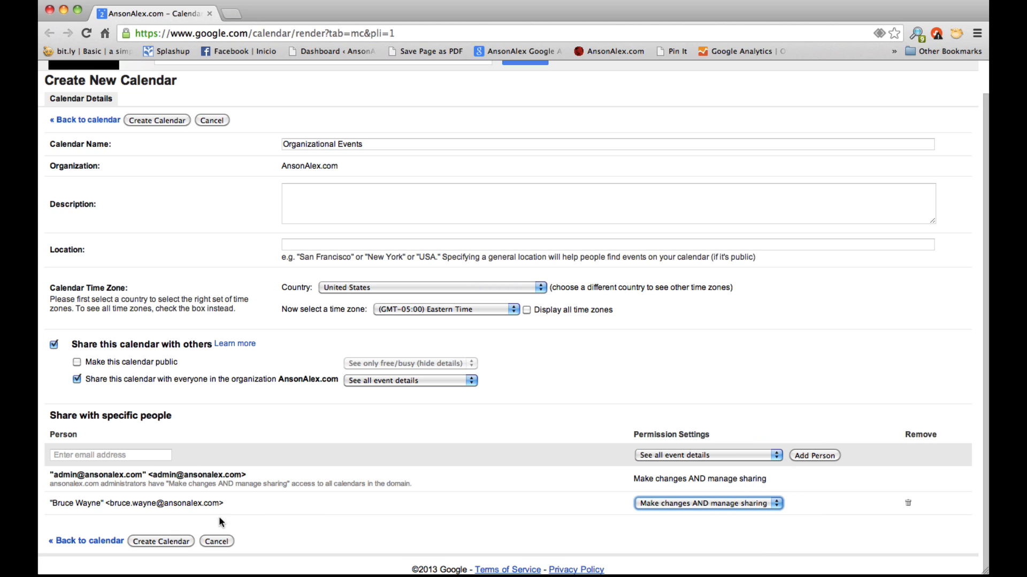
left_click(179, 542)
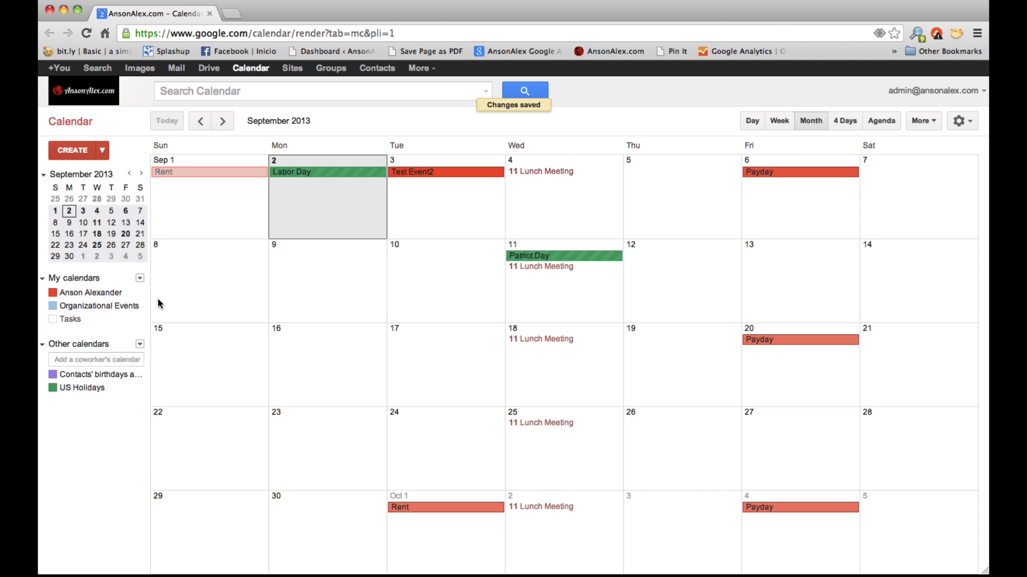
Step: Hide the personal, contacts' birthdays and US Holidays calendars so only Organizational Events is displayed
left_click(107, 293)
left_click(105, 376)
left_click(91, 388)
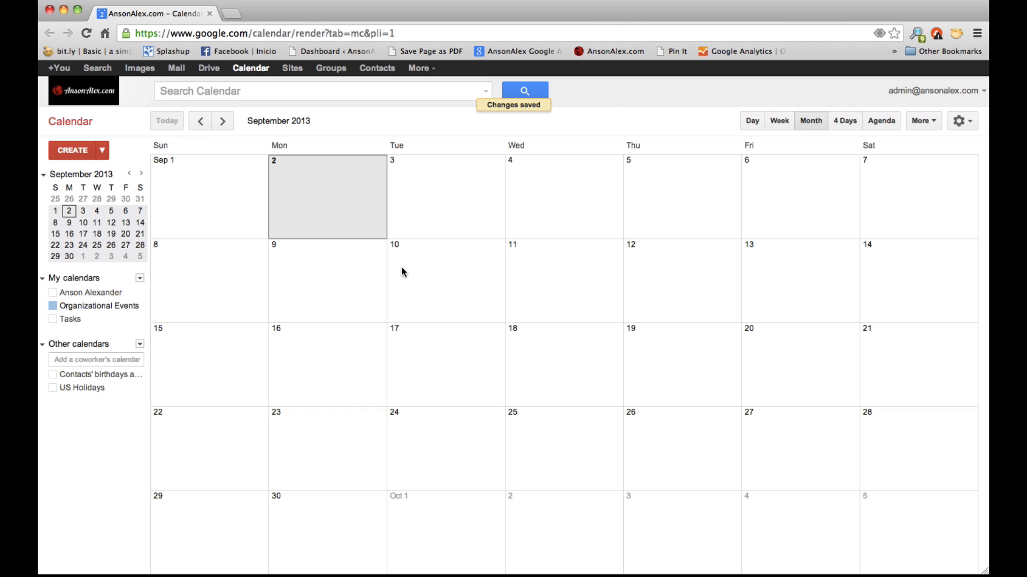
Step: Create an event "Board Meeting" on Tuesday, September 10 in the Organizational Events calendar
left_click(428, 264)
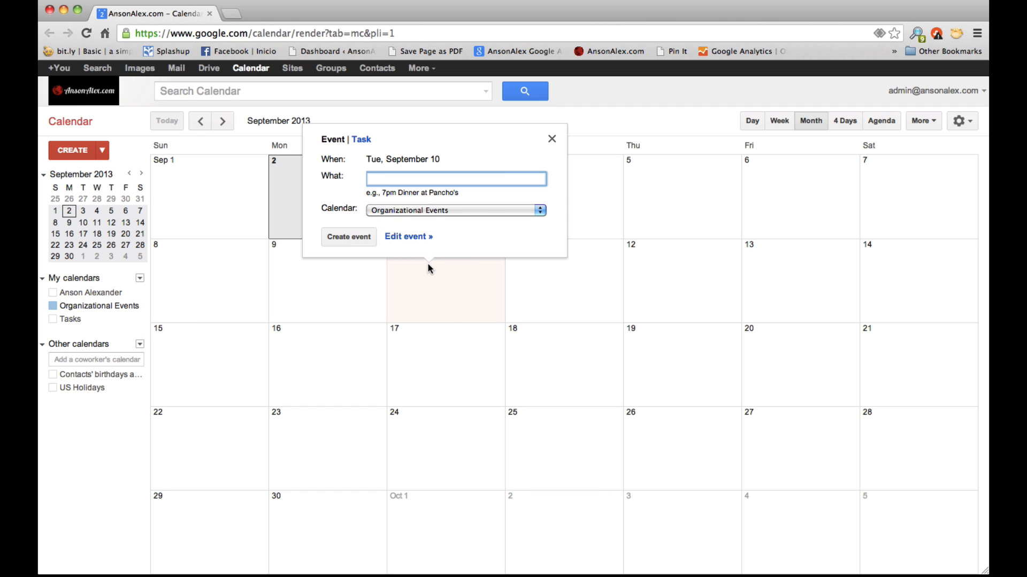
type("Board Meeting")
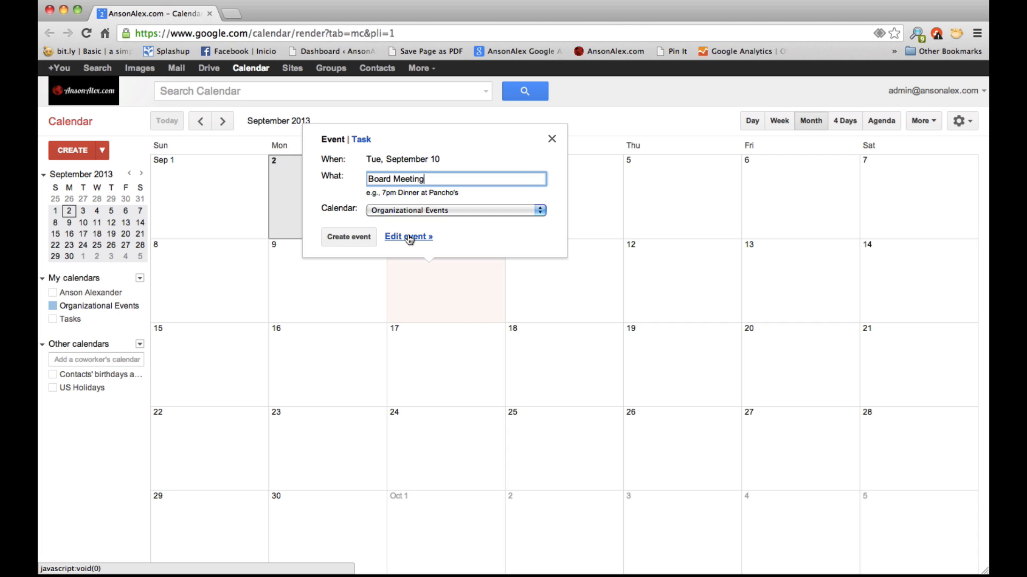
left_click(358, 241)
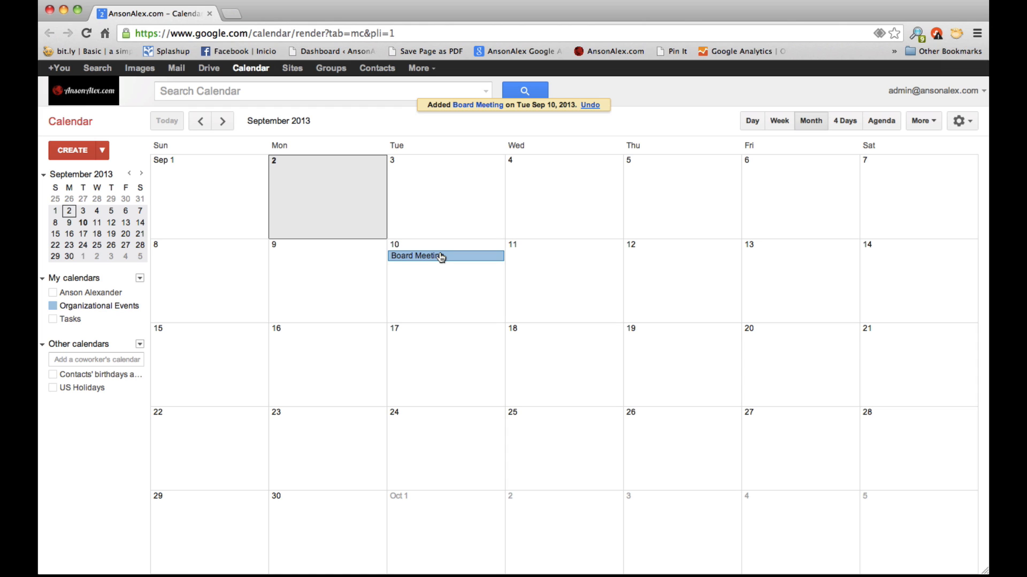
Step: Create an event "Company Outing" on Thursday, September 19 in the Organizational Events calendar
left_click(660, 347)
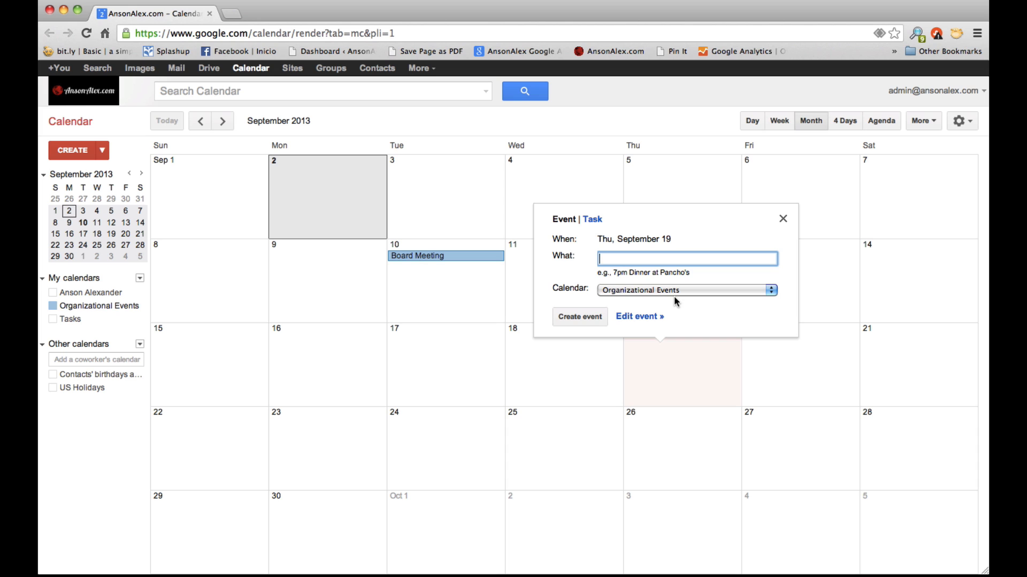
type("Company Outing")
left_click(583, 317)
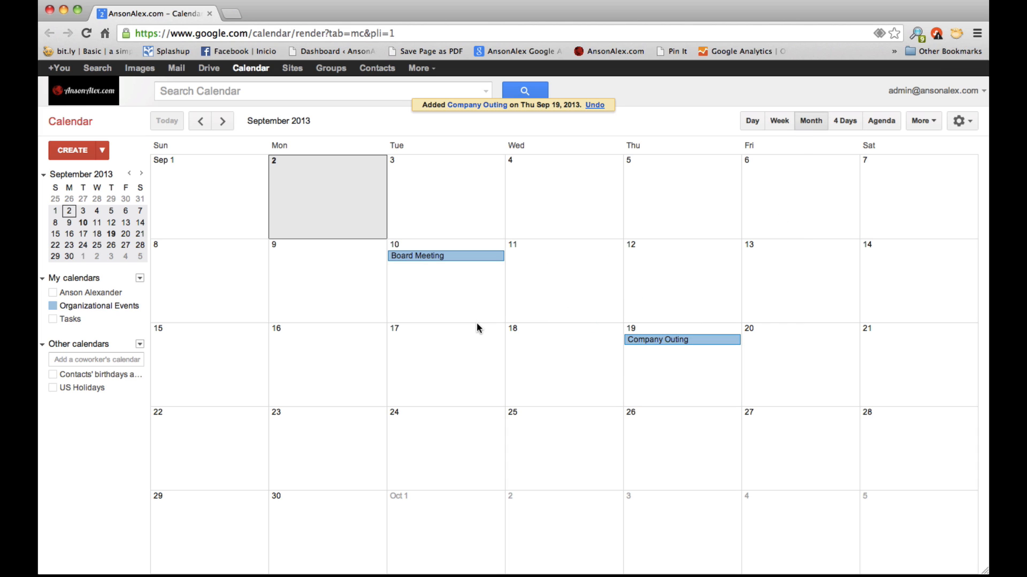
Step: Create an event "Computer Training Course" on Monday, September 23 in the Organizational Events calendar
left_click(316, 426)
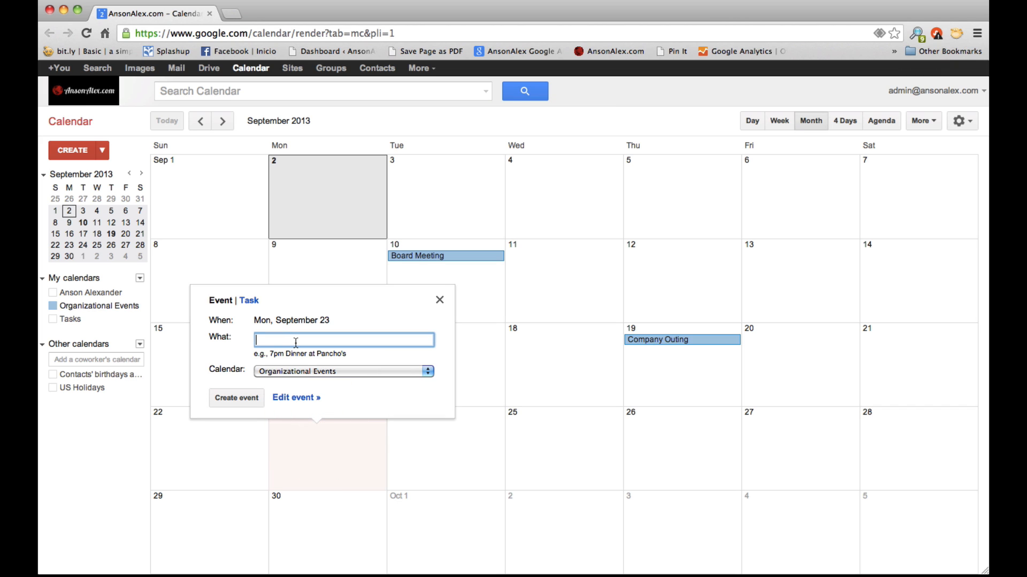
type("C")
key("BackSpace")
type("Computer Training Course")
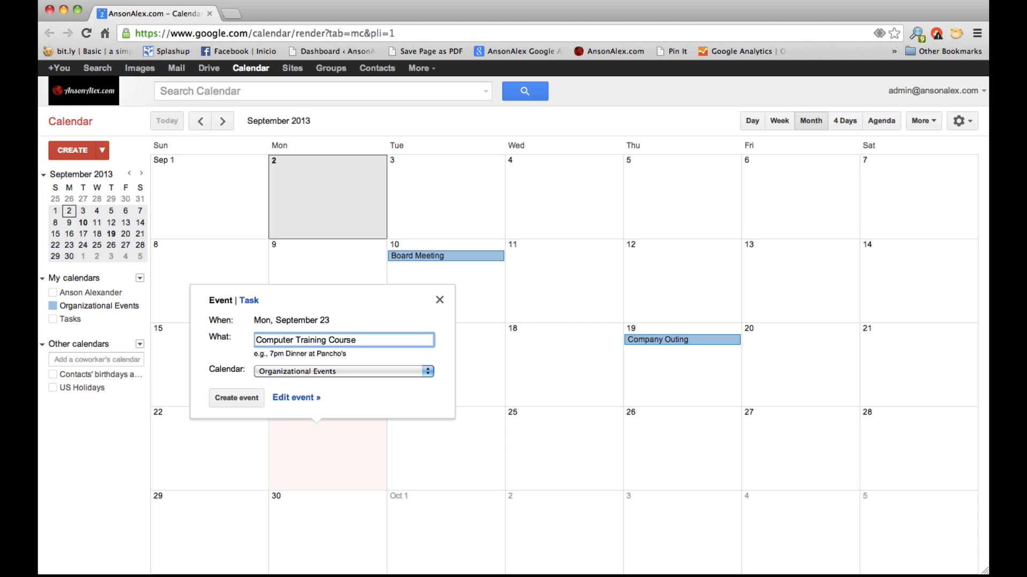
left_click(237, 397)
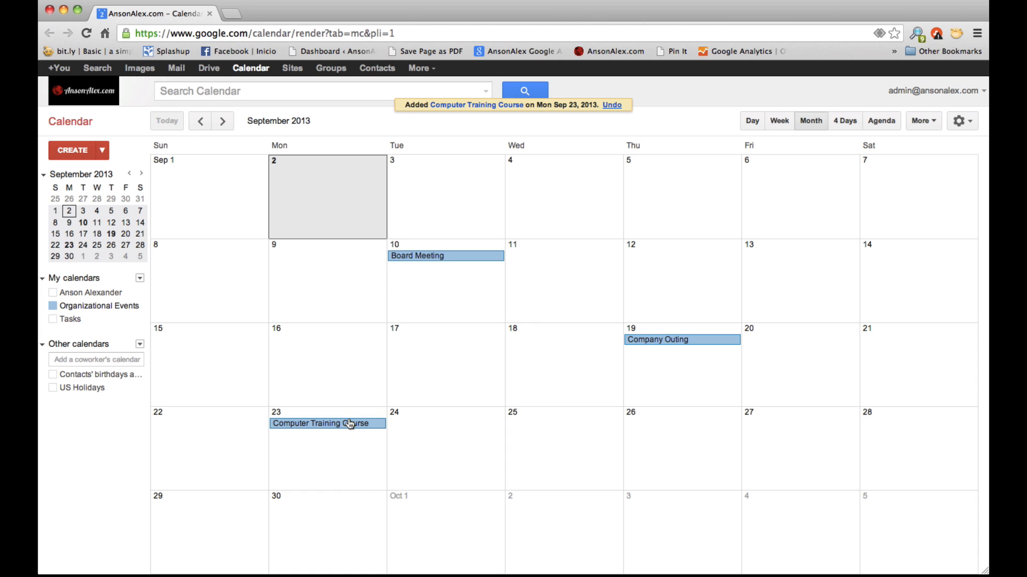
Step: Display the personal, Tasks, contacts' birthdays and US Holidays calendars alongside Organizational Events
left_click(109, 294)
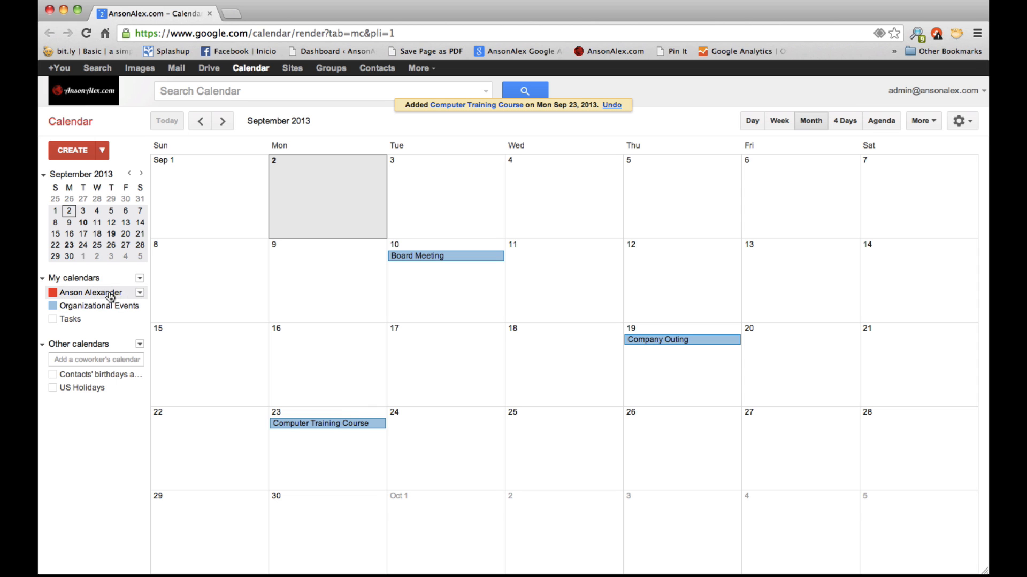
left_click(101, 319)
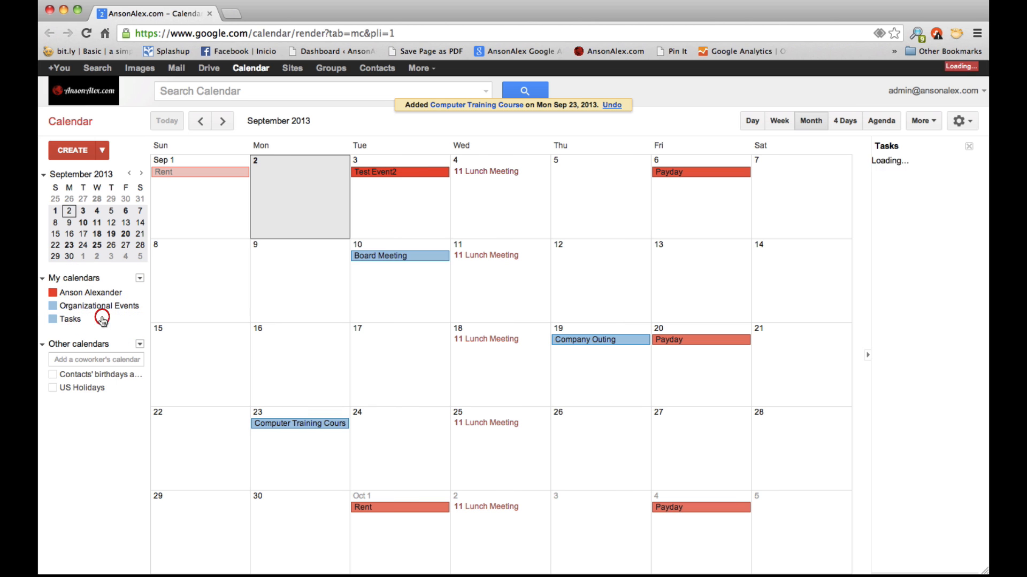
left_click(108, 376)
left_click(81, 389)
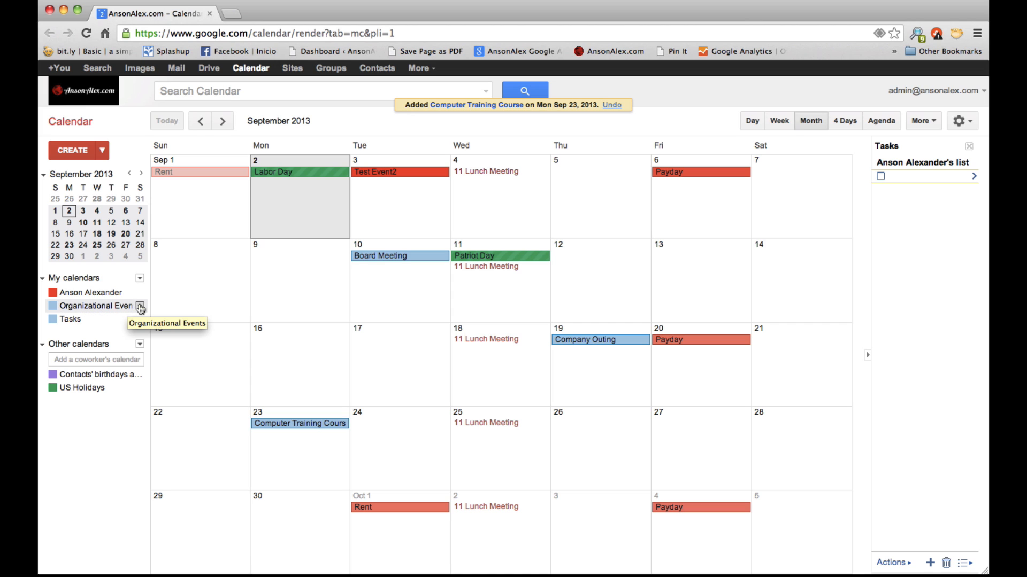
Step: Change the Organizational Events calendar's color to the darker blue swatch
left_click(140, 307)
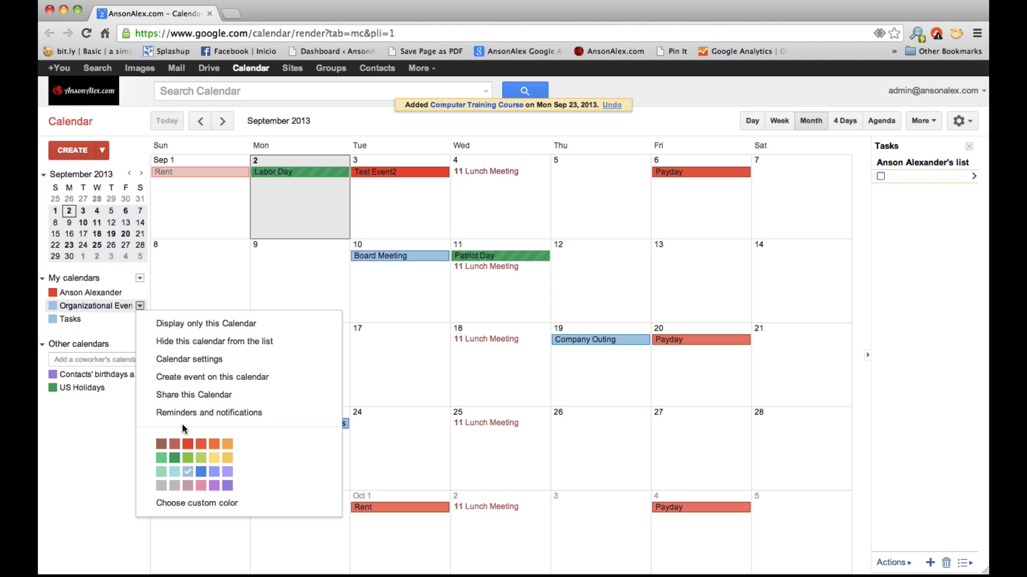
left_click(201, 472)
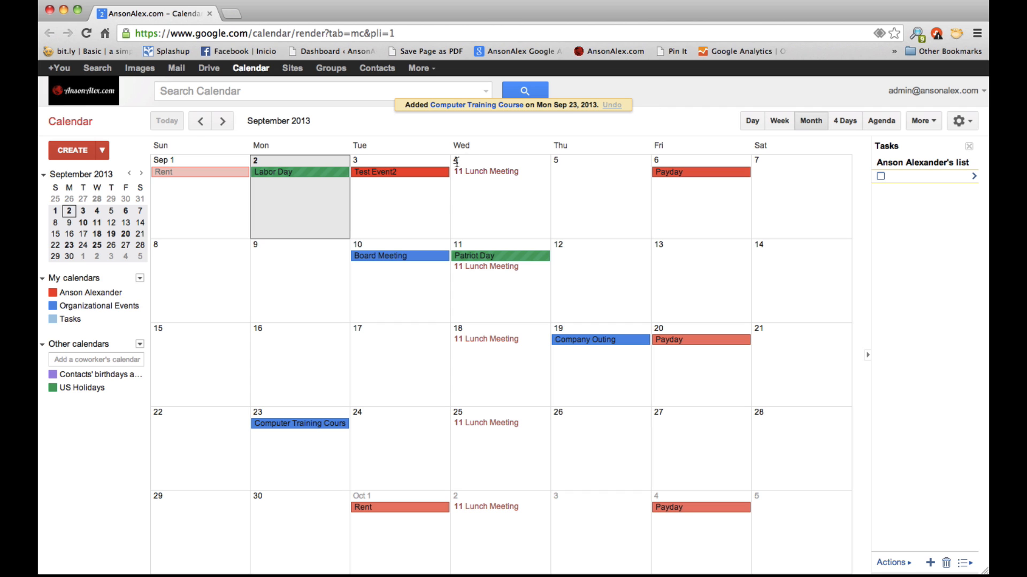
Step: Switch to the other Google Chrome window, which holds the coworker's AnsonAlex.com calendar
mouse_move(270, 569)
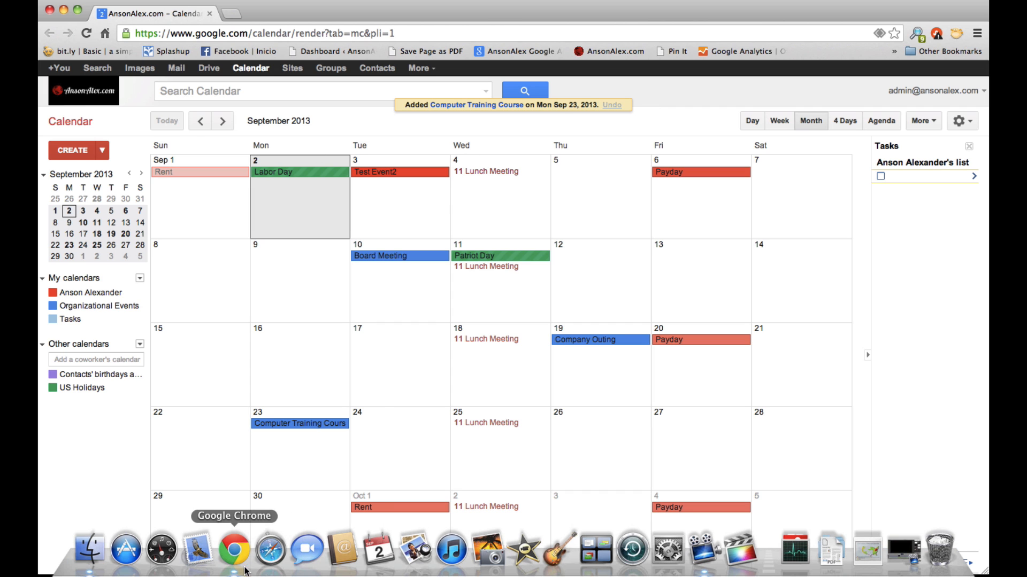
right_click(234, 551)
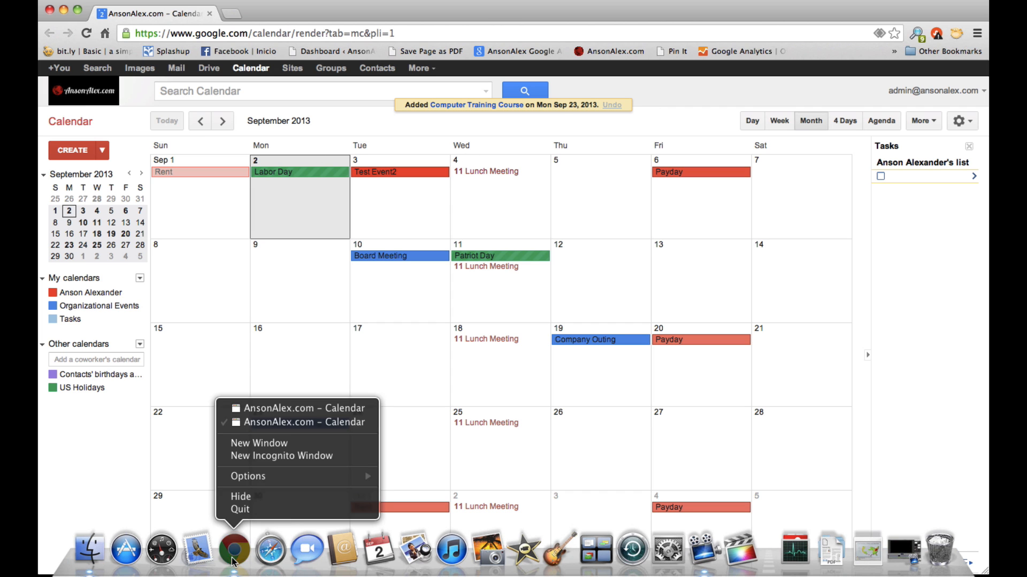
left_click(271, 412)
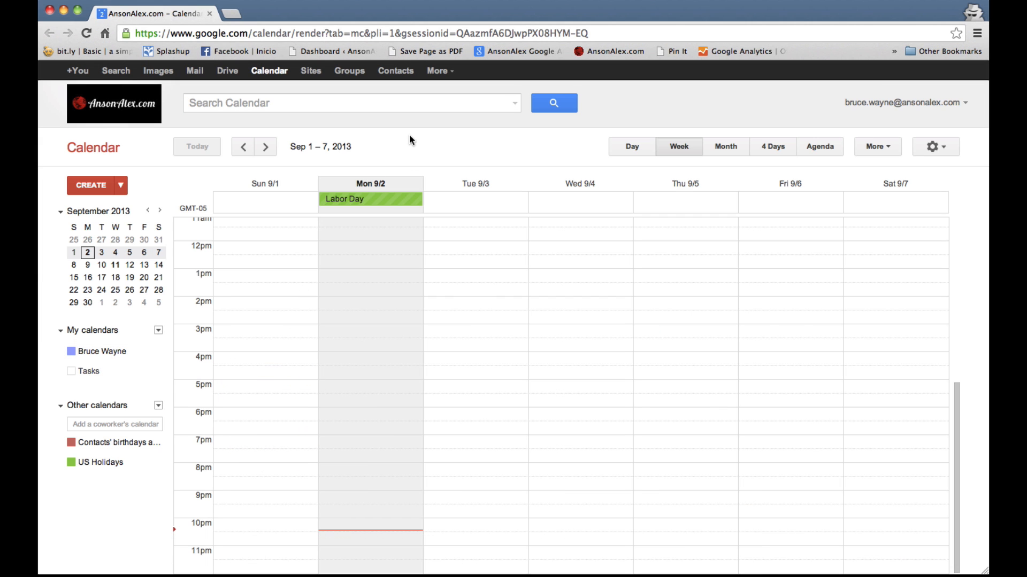
Step: Reload the coworker's calendar in Month view and change the Organizational Events calendar's color to the light orange swatch
left_click(86, 34)
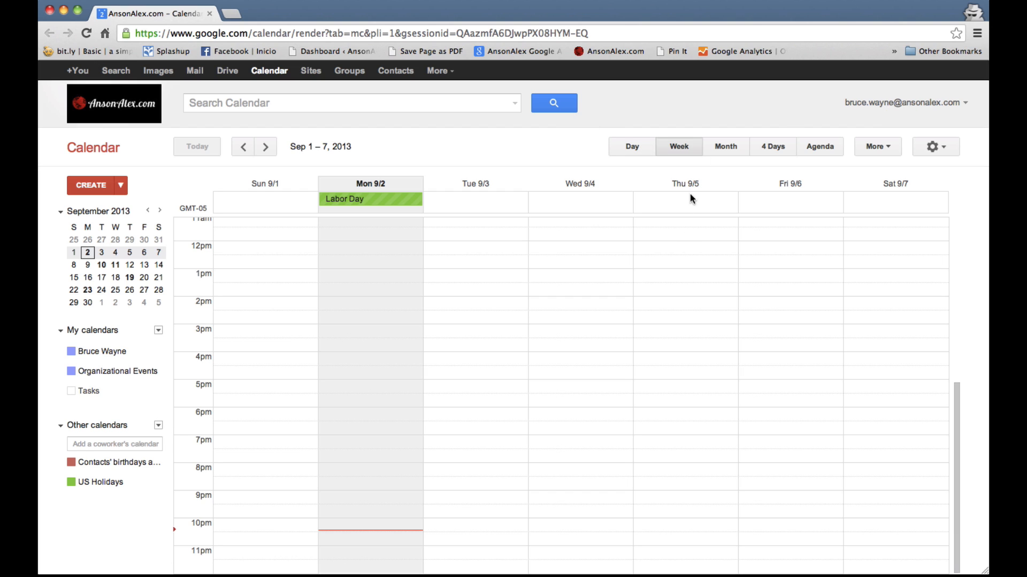
left_click(725, 154)
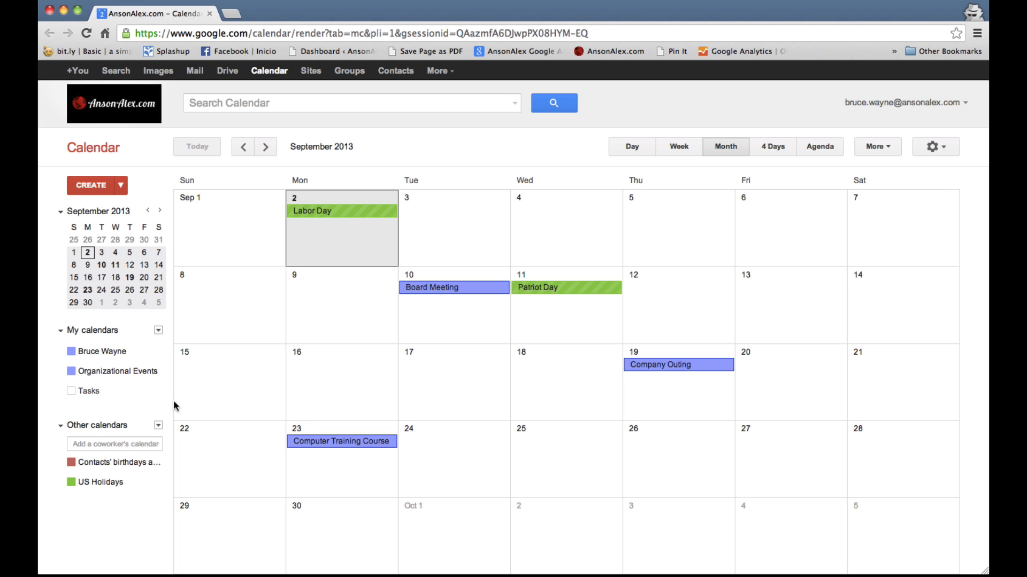
left_click(158, 373)
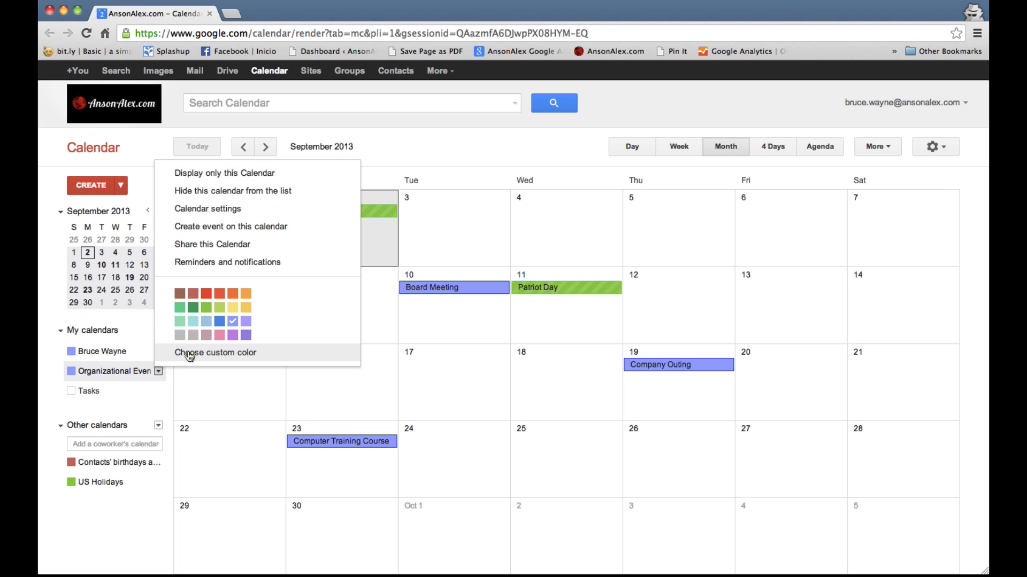
left_click(245, 309)
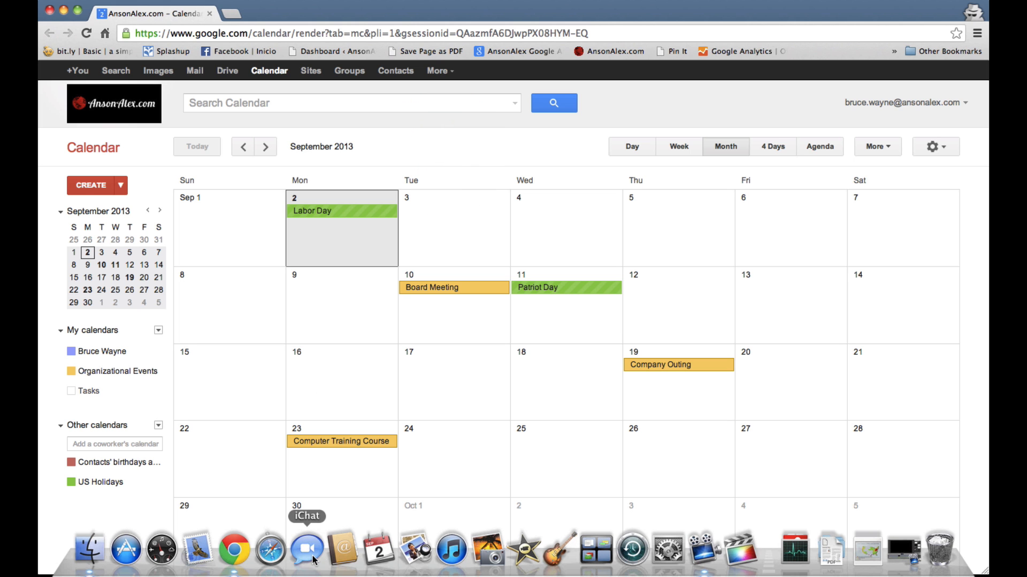
Step: Switch to the administrator's Chrome window, reload its calendar and show September 2013 in Month view
right_click(234, 549)
left_click(271, 408)
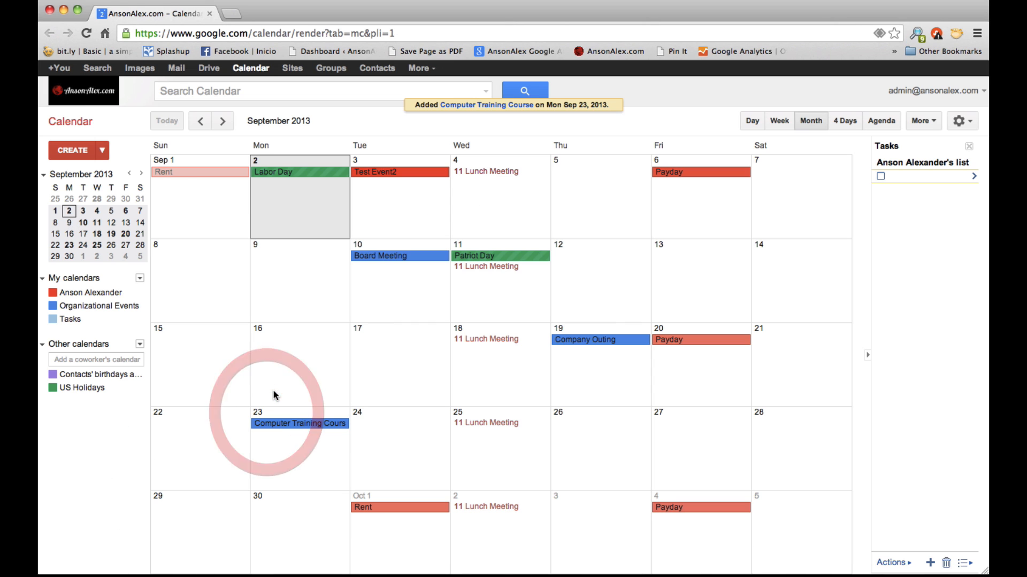
left_click(87, 33)
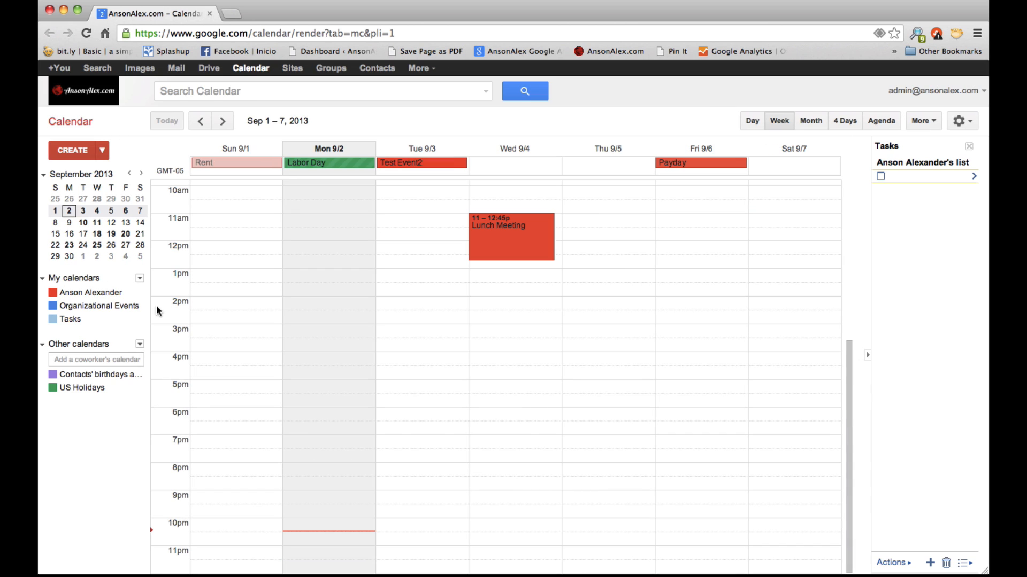
left_click(810, 121)
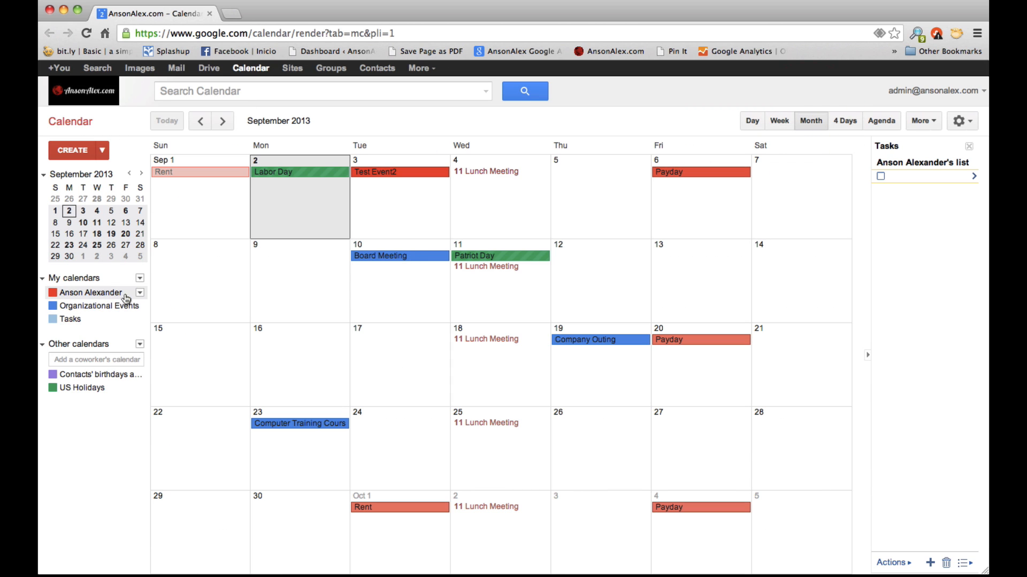
Step: Return to the coworker's window and hide the personal, contacts' birthdays and US Holidays calendars, leaving only Organizational Events displayed
mouse_move(337, 16)
left_mouse_down()
mouse_move(573, 95)
mouse_move(781, 46)
mouse_move(545, 10)
mouse_move(337, 14)
left_mouse_up()
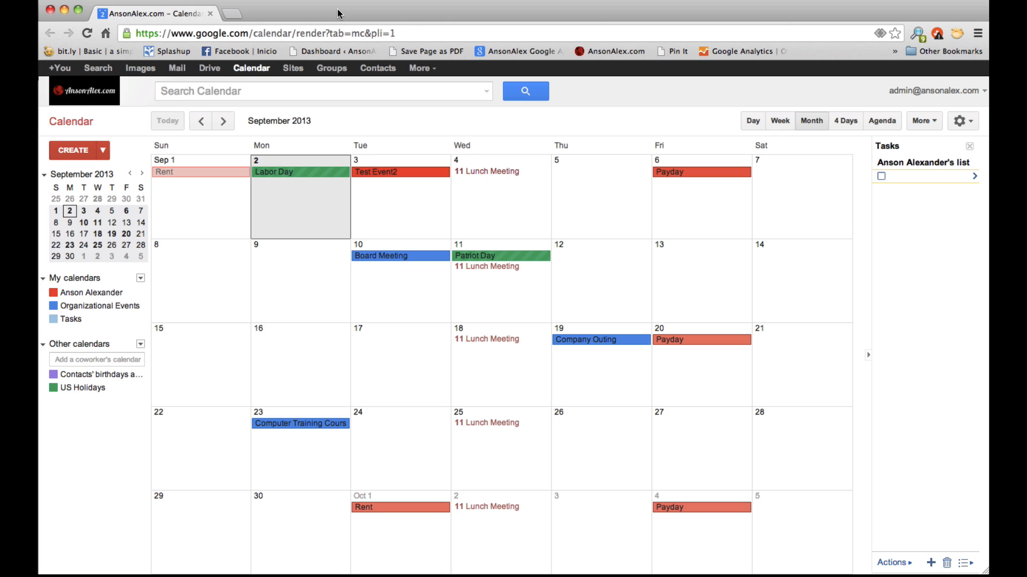
left_click(64, 11)
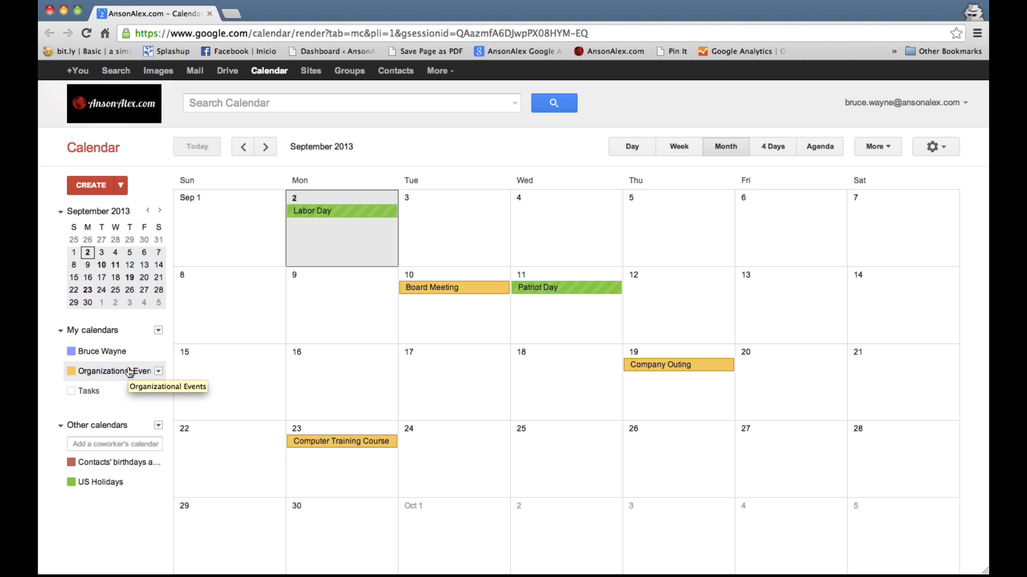
left_click(106, 353)
left_click(114, 463)
left_click(114, 481)
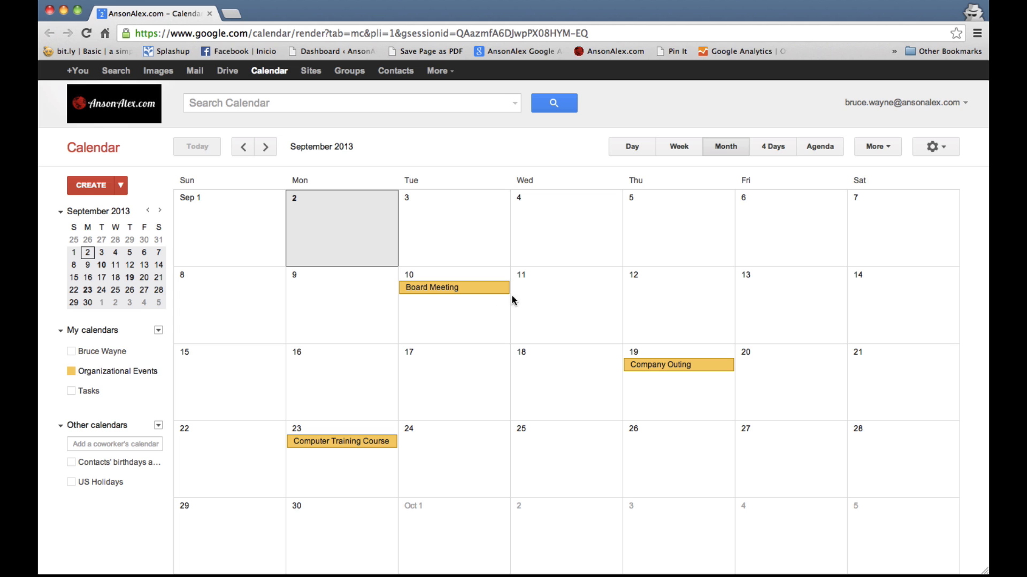
Step: Check which calendar is preselected for a new event on Wednesday, September 11, and close the form without saving
left_click(561, 298)
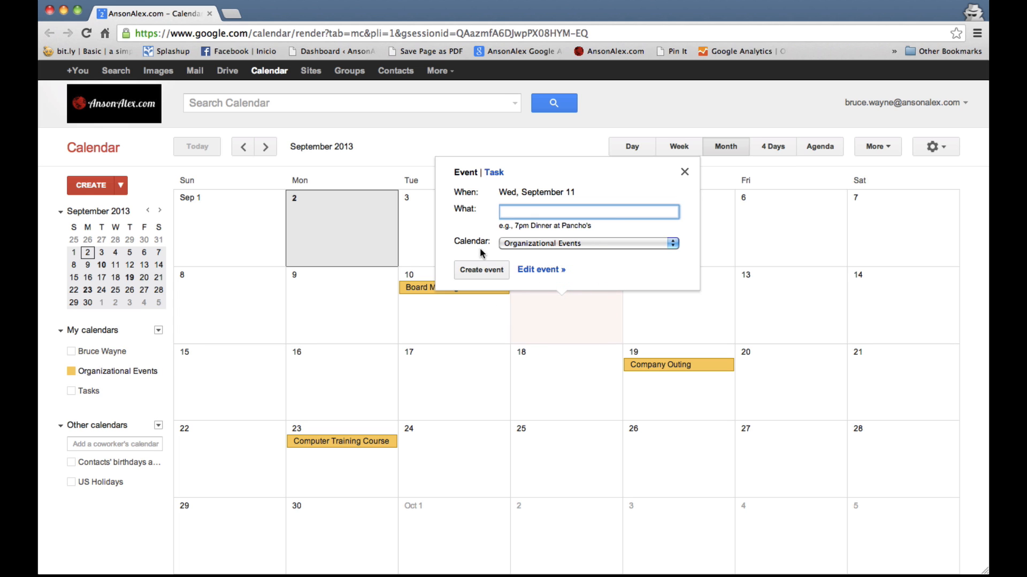
left_click(467, 245)
left_click_drag(454, 241, 486, 241)
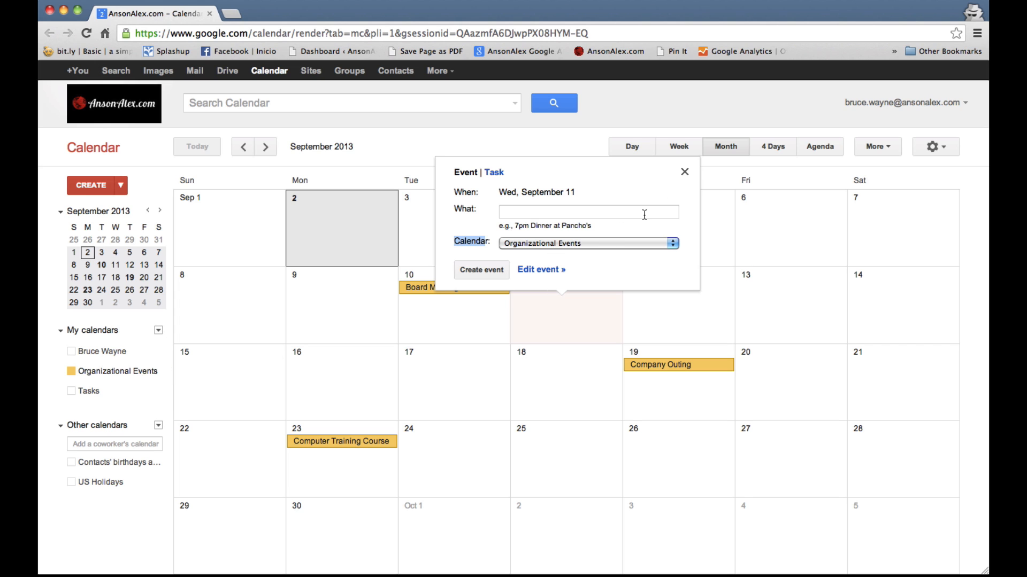
left_click(685, 172)
Step: Display the coworker's personal, Tasks, contacts' birthdays and US Holidays calendars alongside Organizational Events
left_click(107, 352)
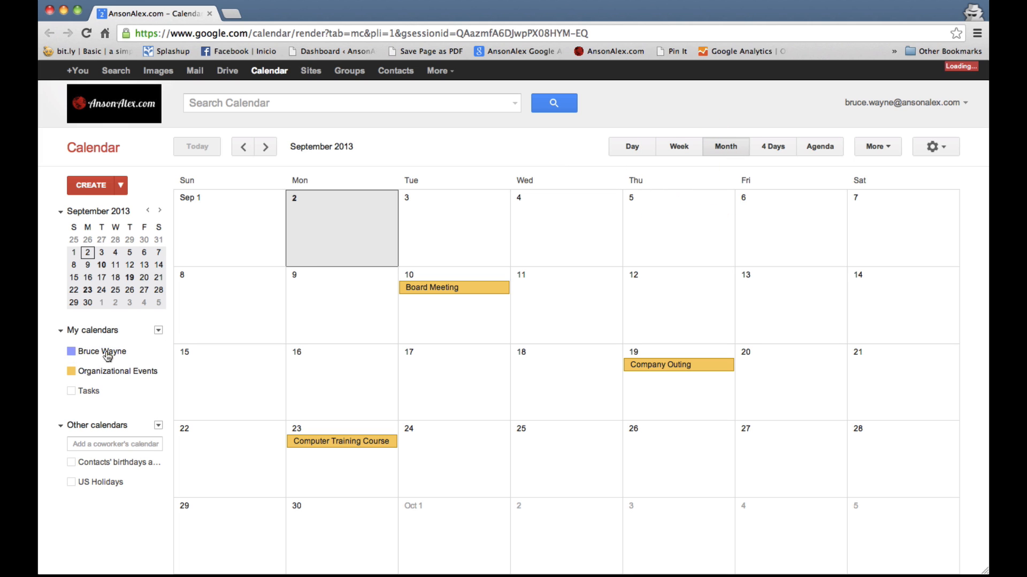
left_click(110, 390)
left_click(110, 462)
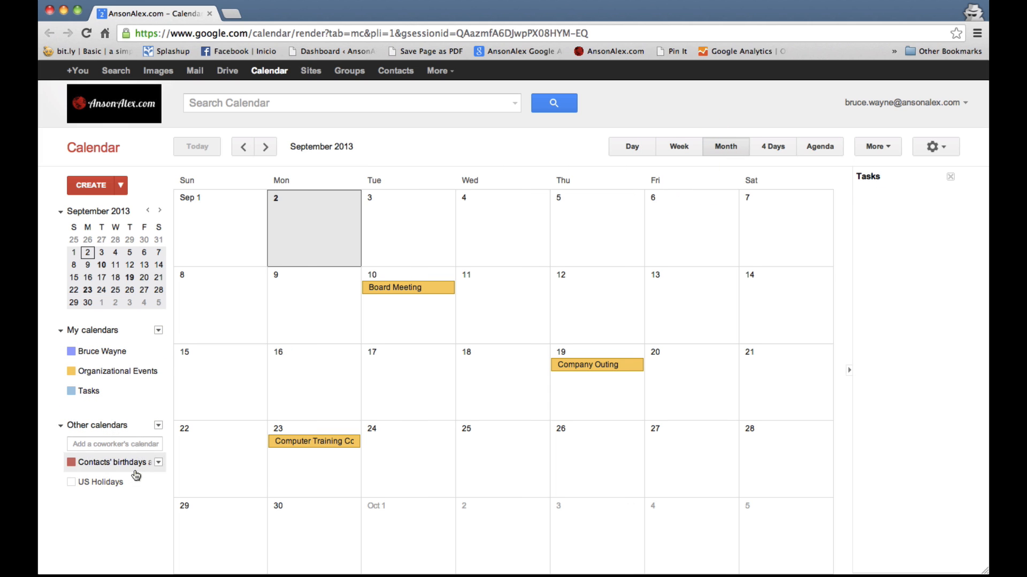
left_click(102, 481)
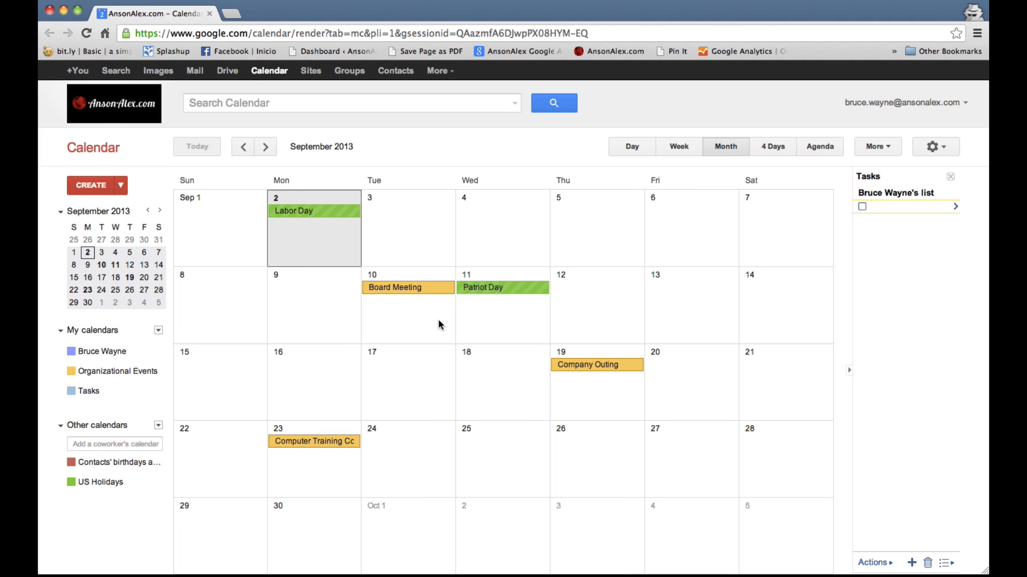
Step: Create an event "Test Event" on Thursday, September 12 in the Organizational Events calendar from the coworker's account
left_click(582, 286)
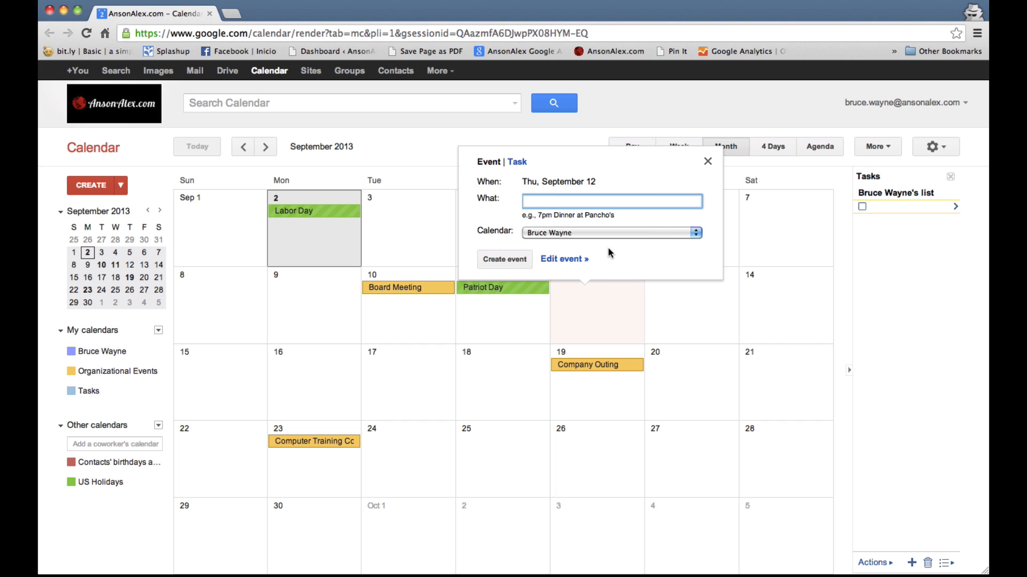
left_click(631, 232)
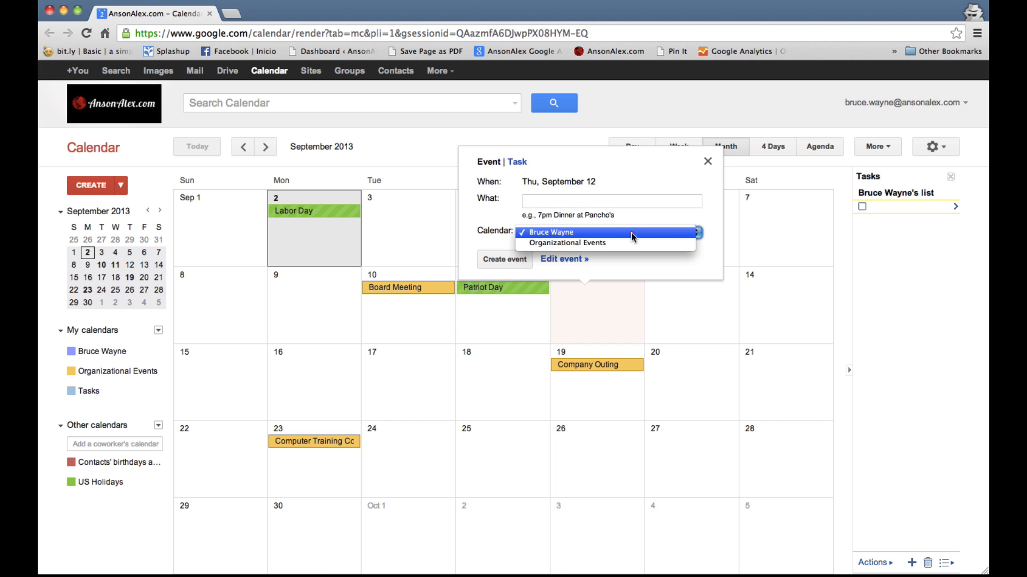
left_click(581, 243)
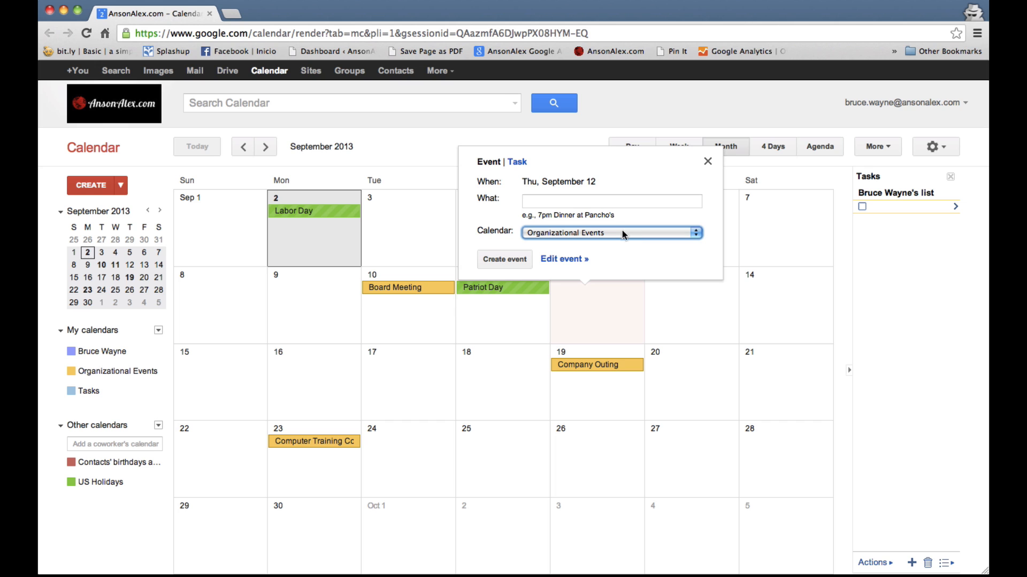
left_click(605, 202)
type("Test Event")
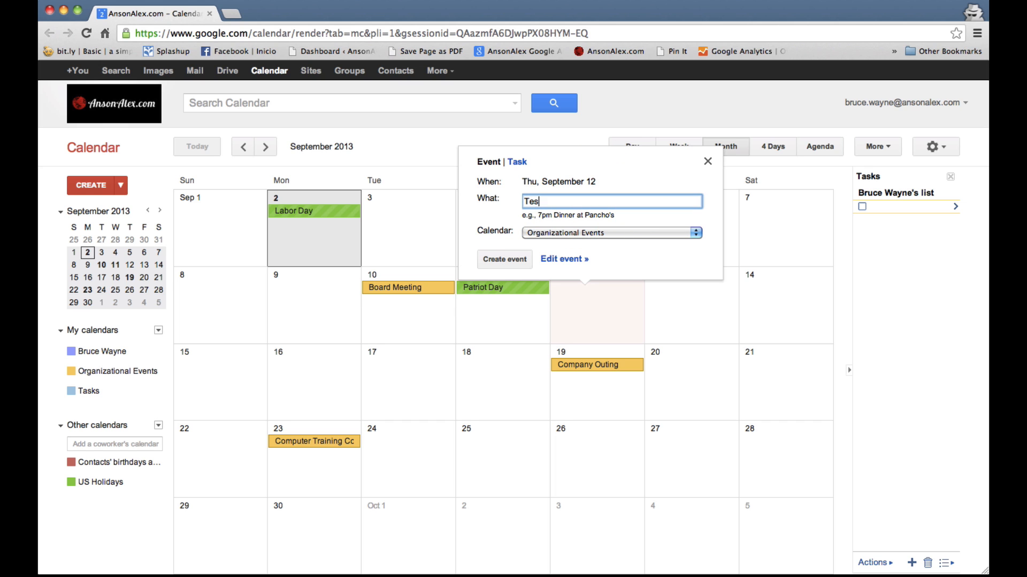
left_click(508, 260)
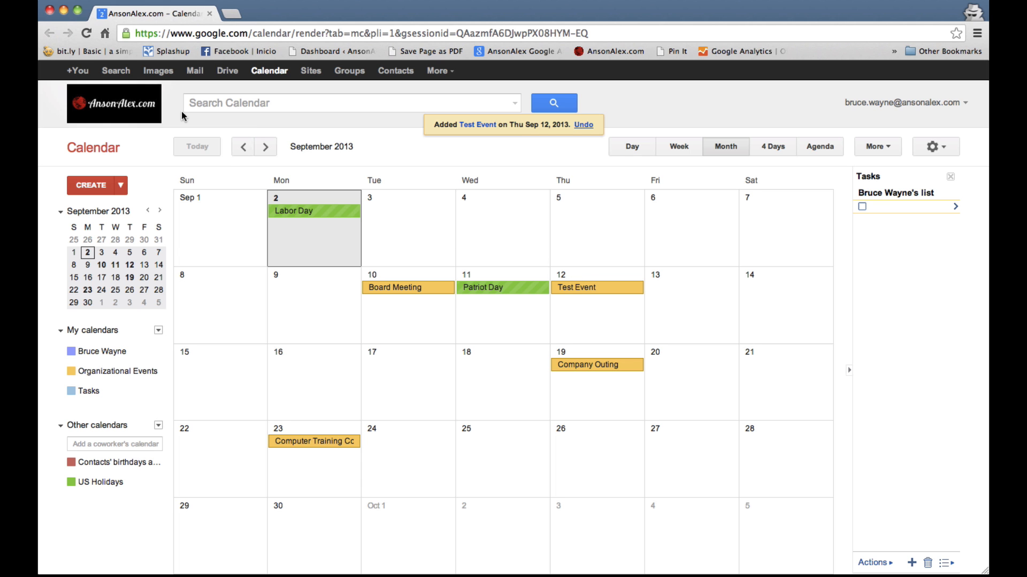
Step: Switch back to the administrator's window and reload its calendar in Month view to check for the coworker's Test Event
left_click(64, 11)
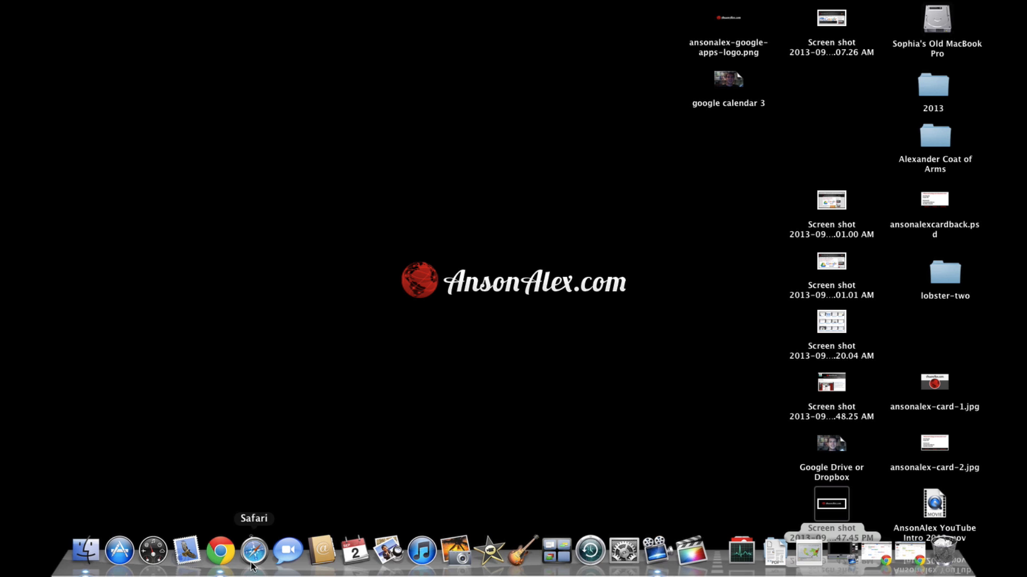
left_click(220, 559)
right_click(218, 561)
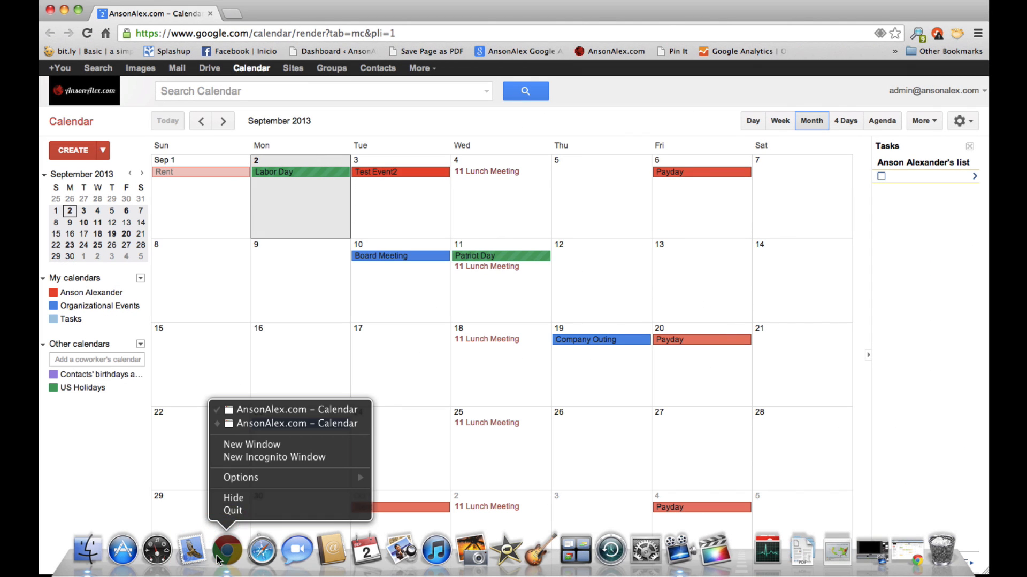
left_click(209, 540)
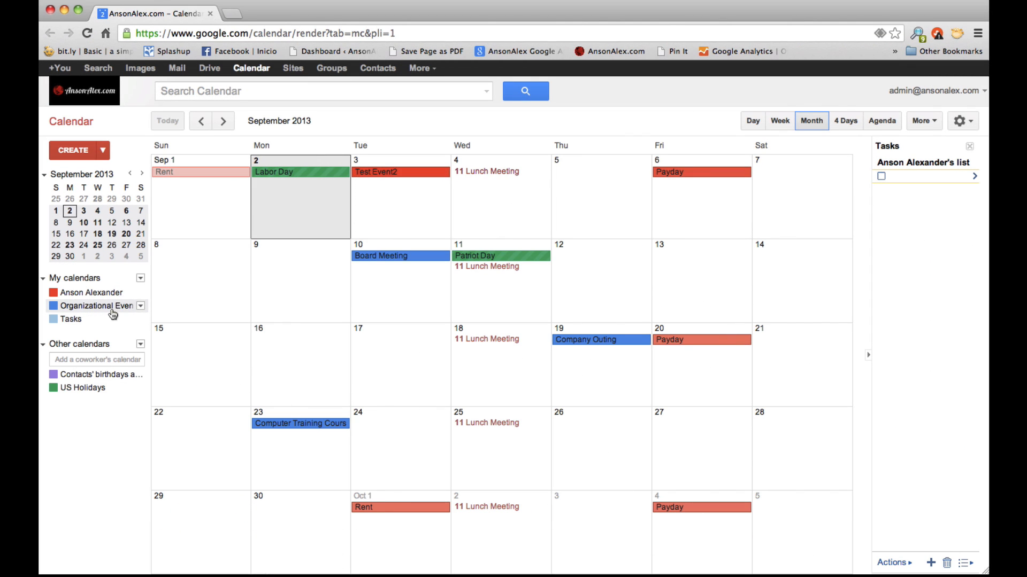
left_click(89, 35)
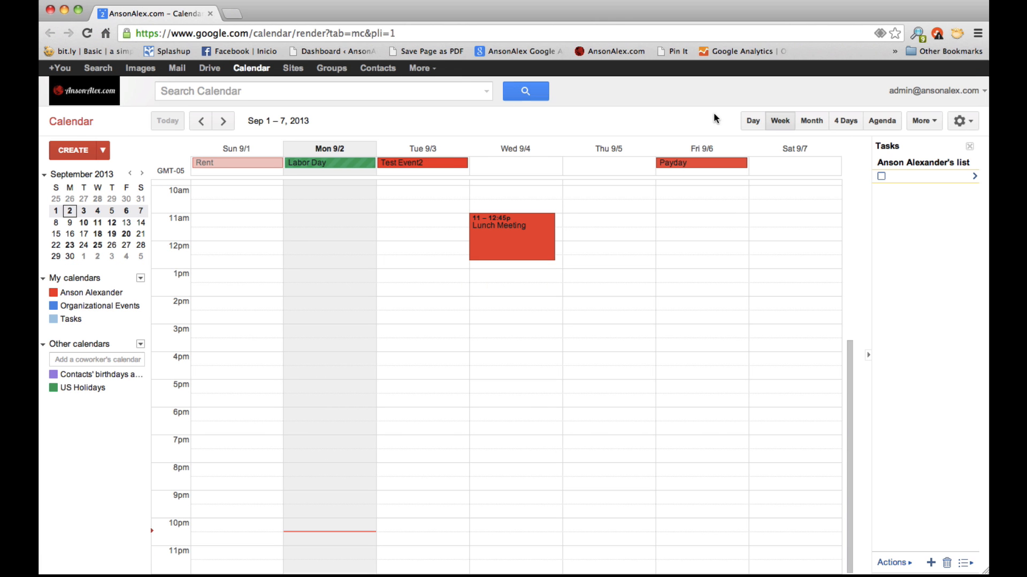
left_click(811, 121)
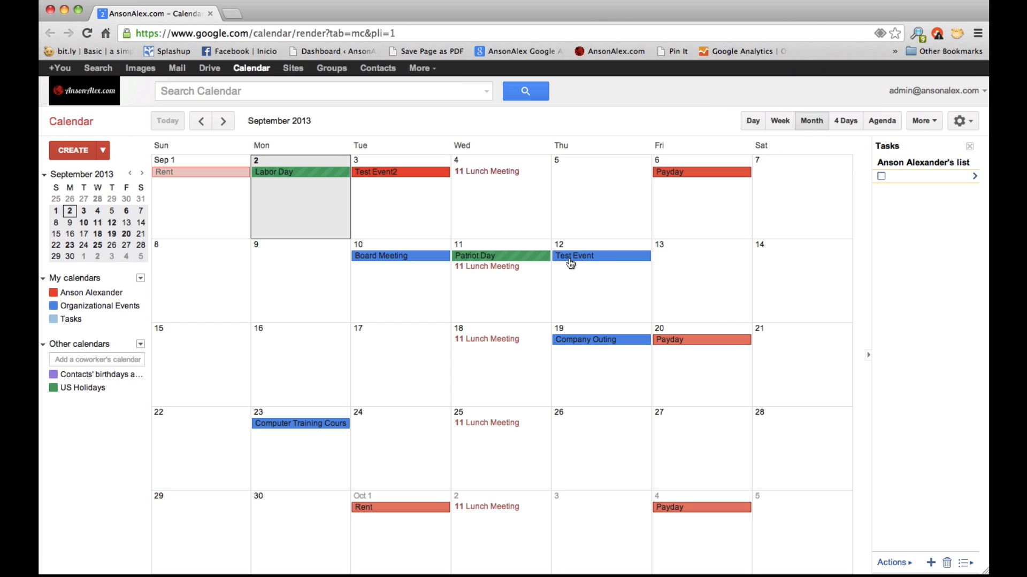
Step: Examine the full details of Test Event on September 12, including its creator, and return to the calendar without changes
left_click(595, 261)
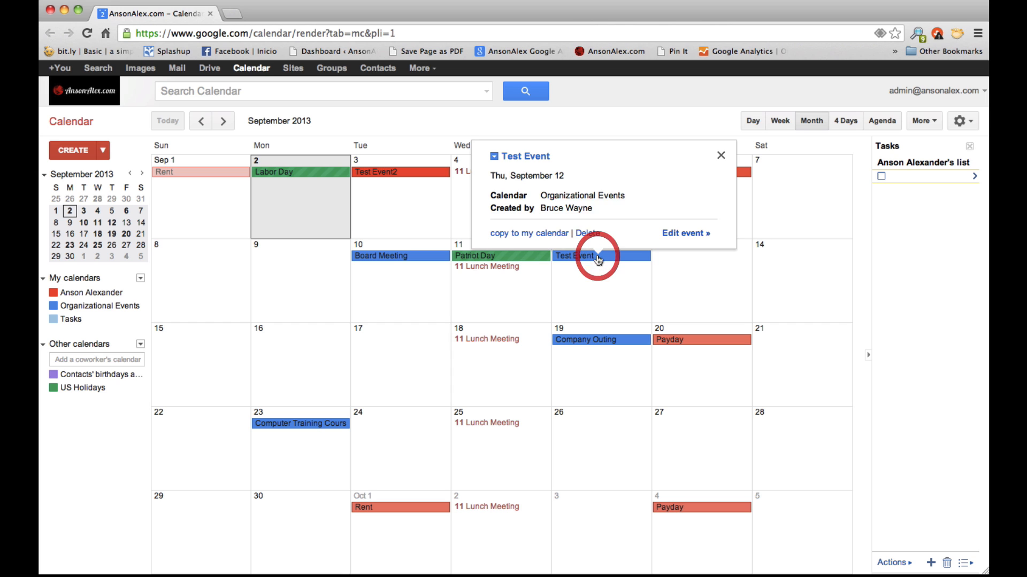
left_click(690, 232)
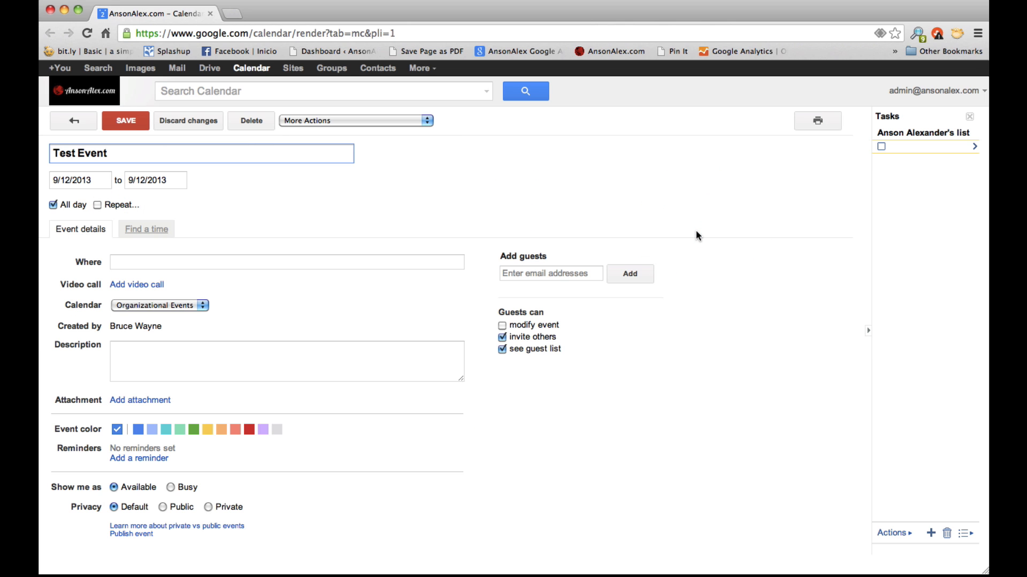
left_click(75, 121)
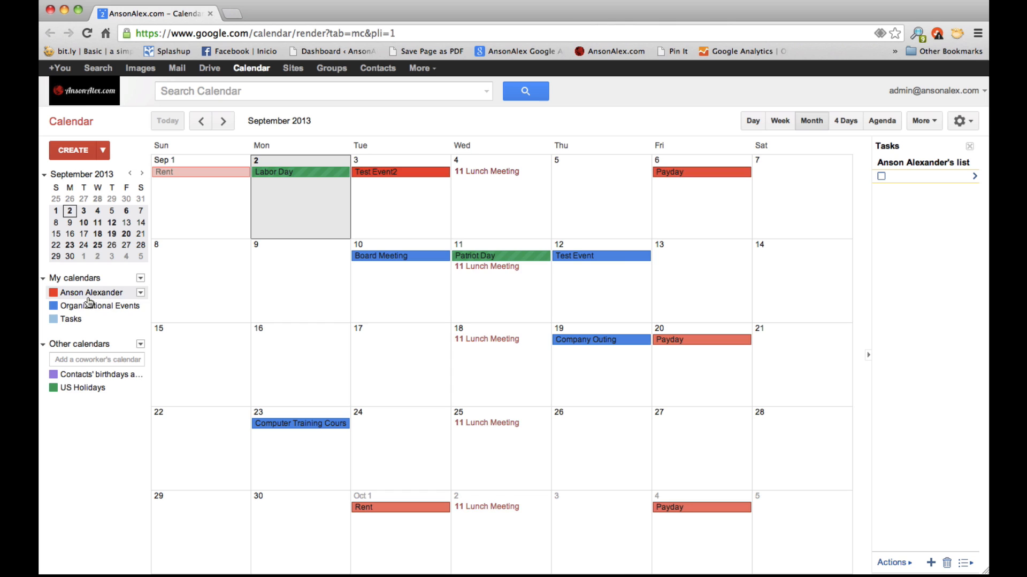
Step: Hide the administrator's personal, Tasks, contacts' birthdays and US Holidays calendars so only Organizational Events is displayed
left_click(92, 293)
left_click(91, 320)
left_click(125, 375)
left_click(96, 388)
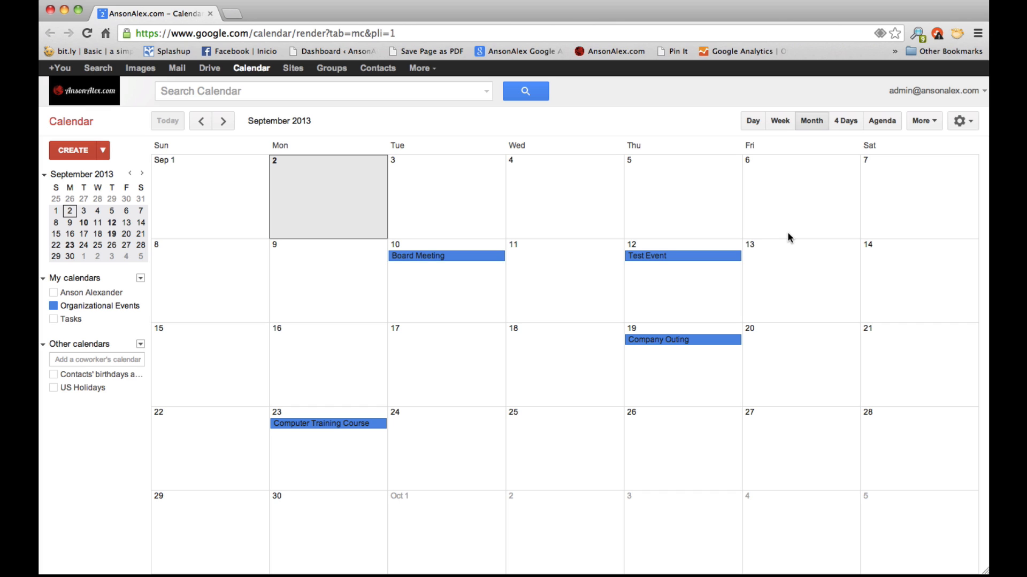
Step: Open the options for the My calendars list
left_click(140, 278)
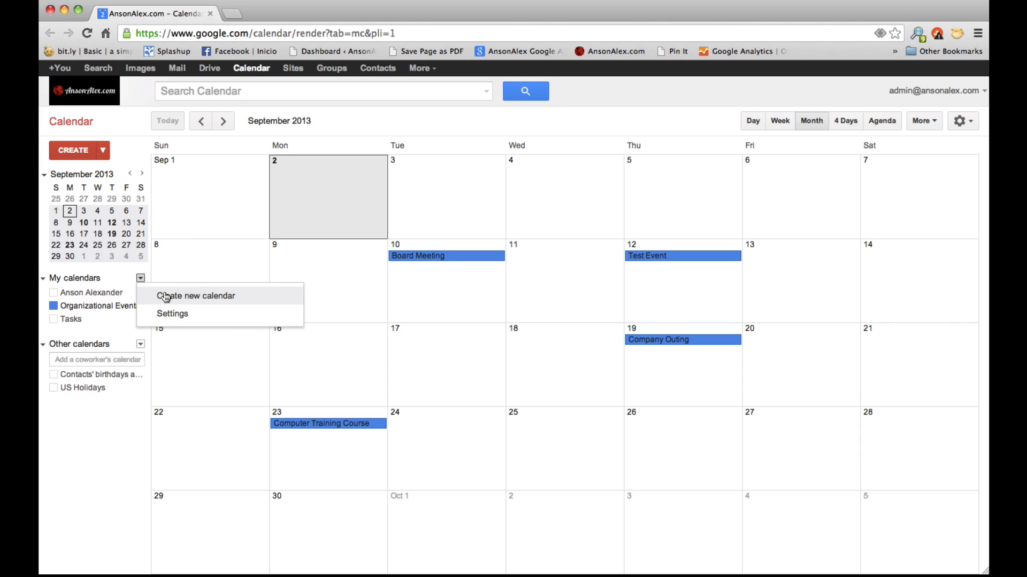